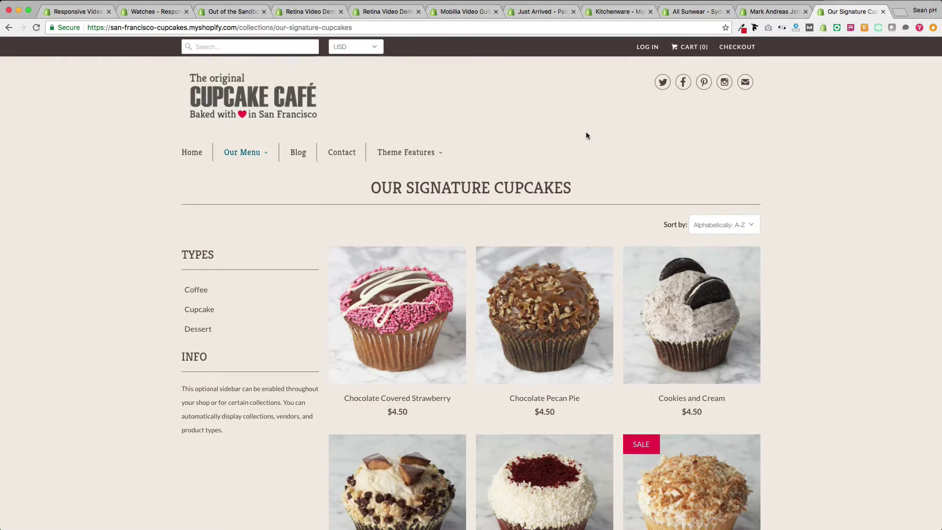
Switch to the Responsive video demo store's admin and review the details of the Classic Cambridge product
{"action": "left_click", "coordinate": [66, 15]}
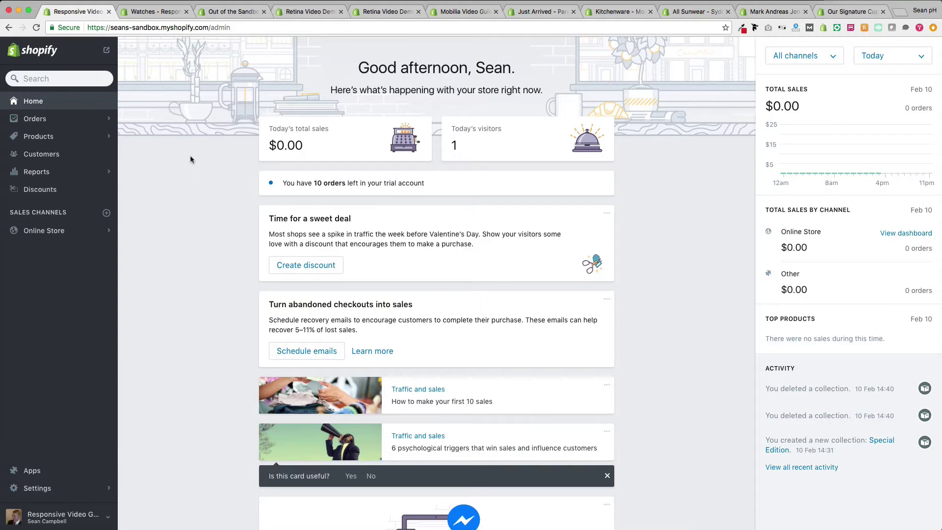
{"action": "left_click", "coordinate": [39, 137]}
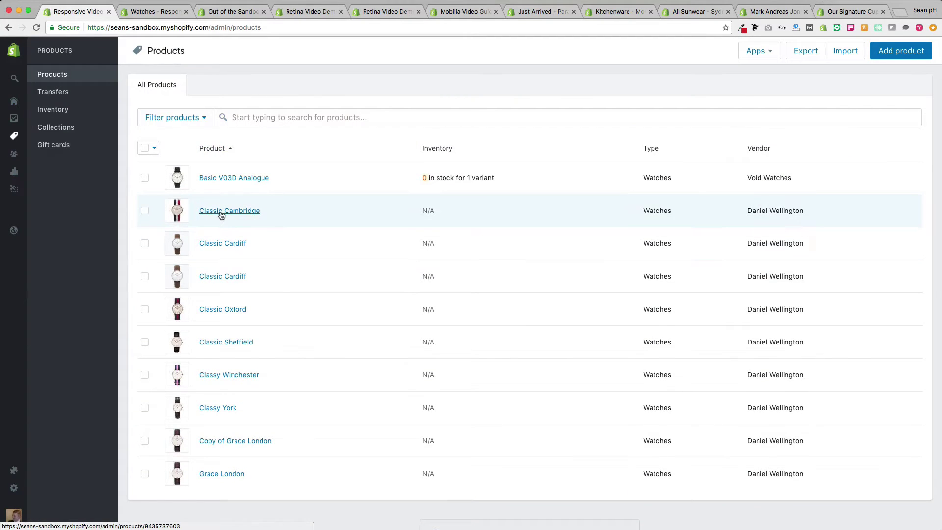
{"action": "left_click", "coordinate": [221, 215]}
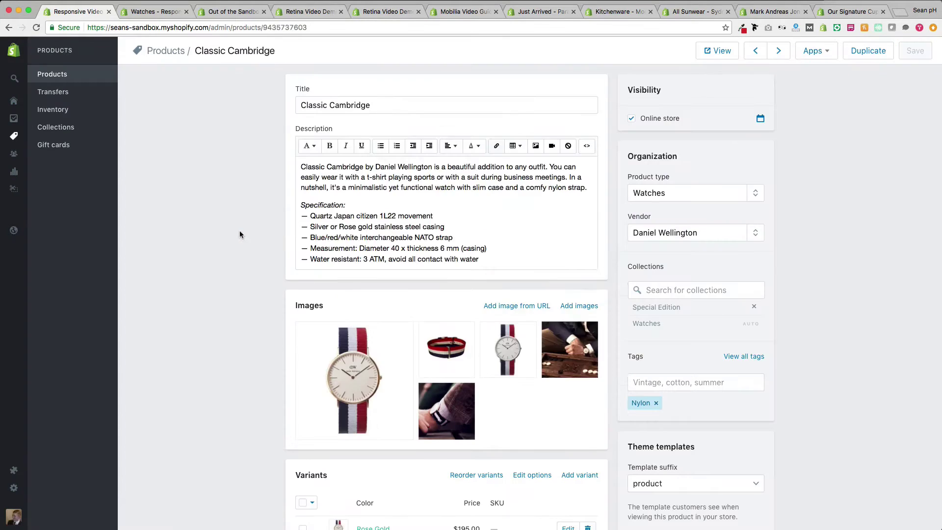
{"action": "scroll", "coordinate": [231, 228], "scroll_direction": "down", "scroll_amount": 1}
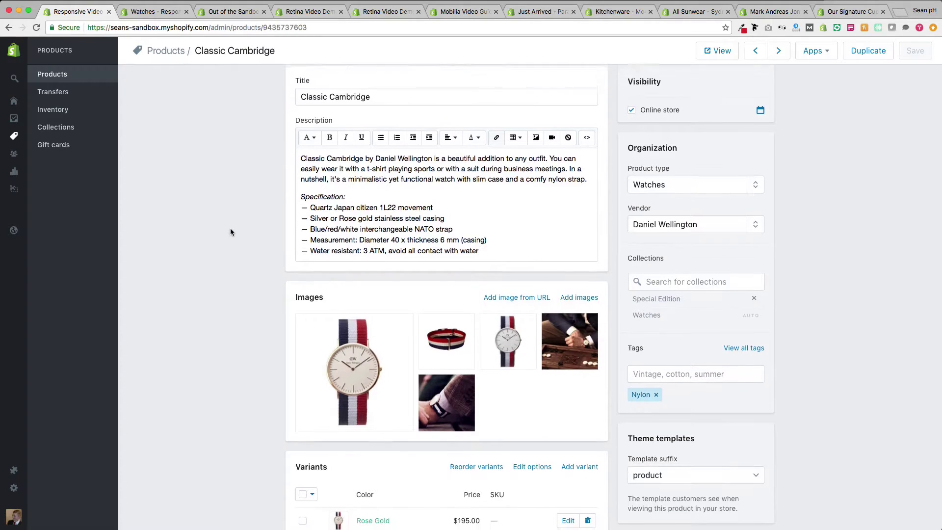
{"action": "scroll", "coordinate": [231, 228], "scroll_direction": "down", "scroll_amount": 5}
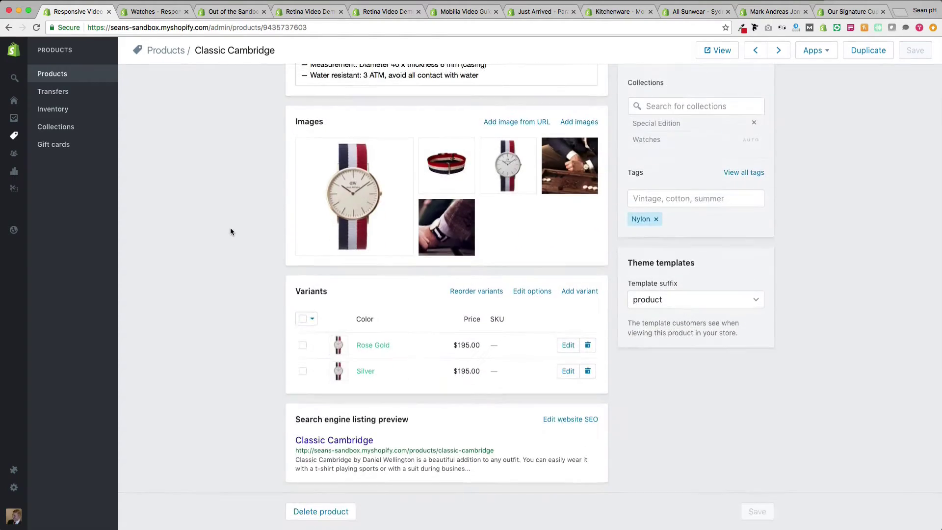
{"action": "scroll", "coordinate": [209, 263], "scroll_direction": "up", "scroll_amount": 3}
{"action": "scroll", "coordinate": [209, 268], "scroll_direction": "up", "scroll_amount": 2}
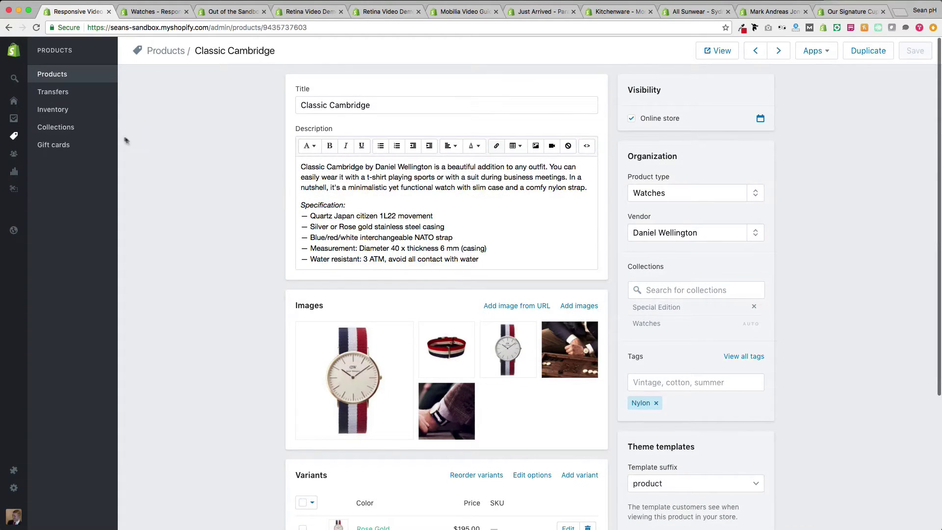
Review the description and conditions of the Watches collection, and open the Special Edition collection
{"action": "left_click", "coordinate": [69, 129]}
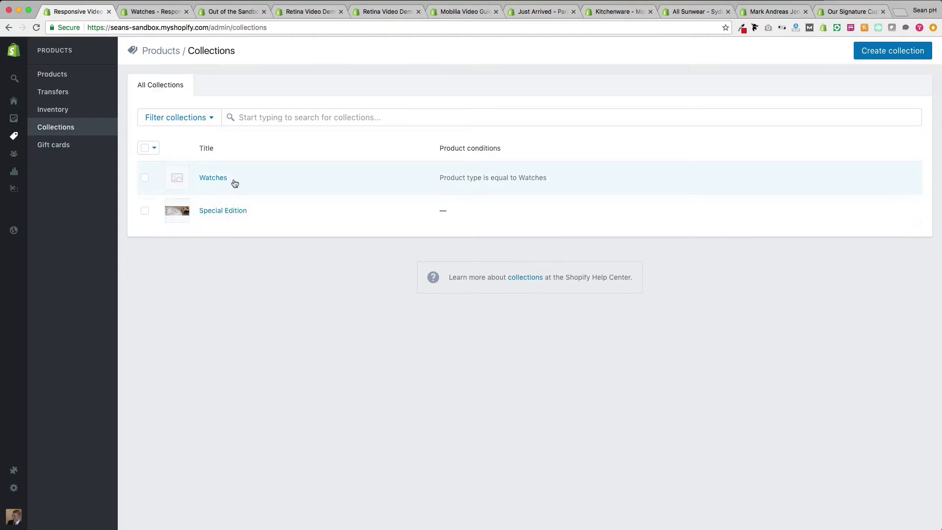
{"action": "left_click", "coordinate": [219, 181]}
{"action": "scroll", "coordinate": [245, 202], "scroll_direction": "down", "scroll_amount": 1}
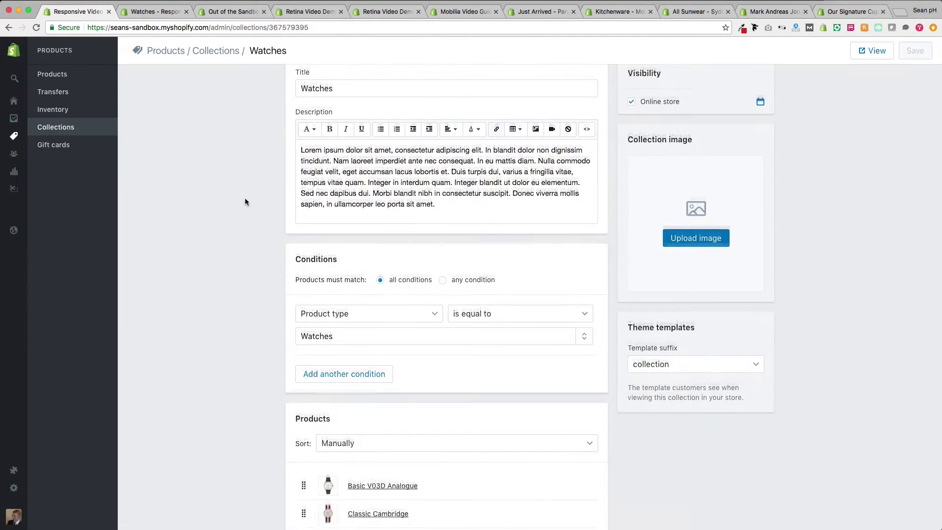
{"action": "scroll", "coordinate": [246, 202], "scroll_direction": "down", "scroll_amount": 1}
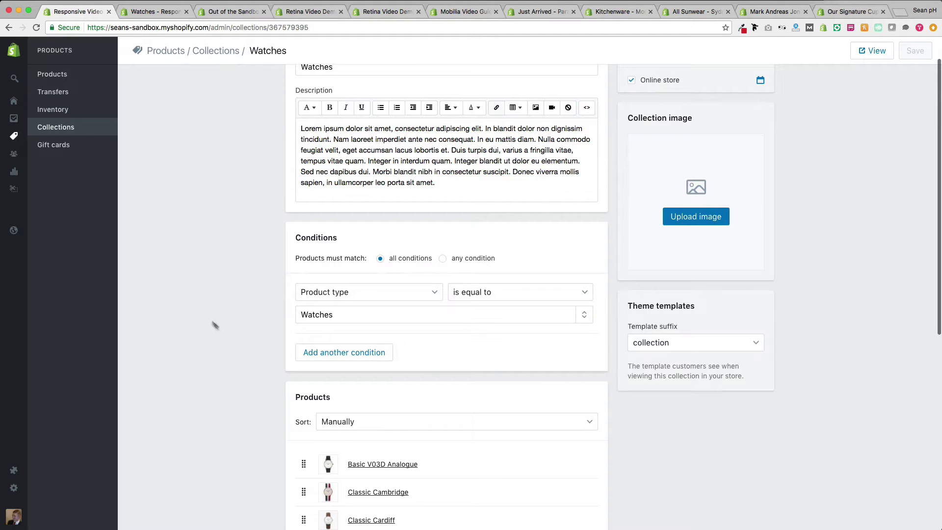
{"action": "left_click", "coordinate": [67, 128]}
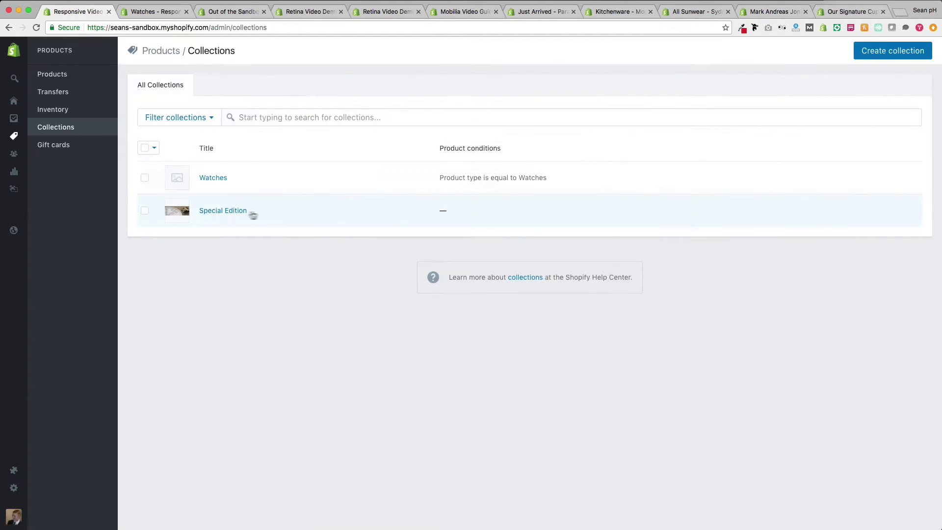
{"action": "left_click", "coordinate": [228, 214]}
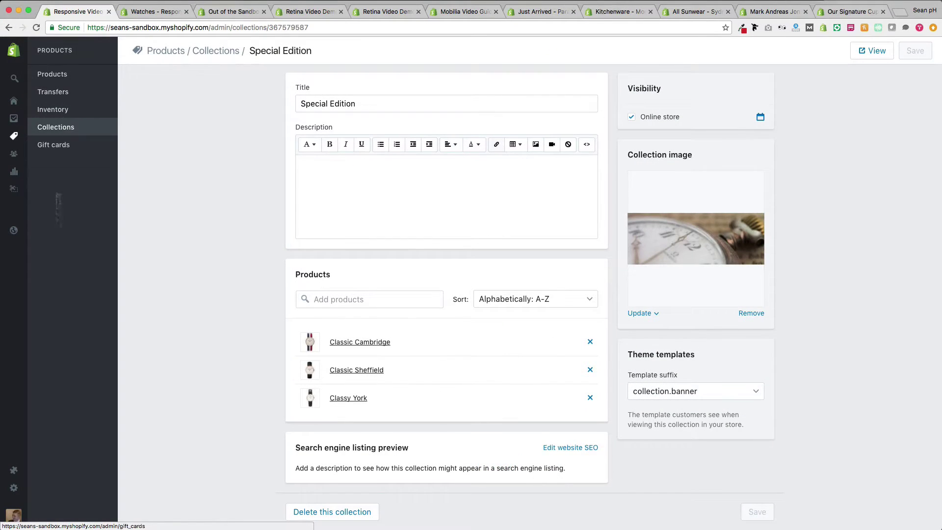
Go to the online store's navigation menus and open the Shop menu for editing
{"action": "left_click", "coordinate": [17, 234]}
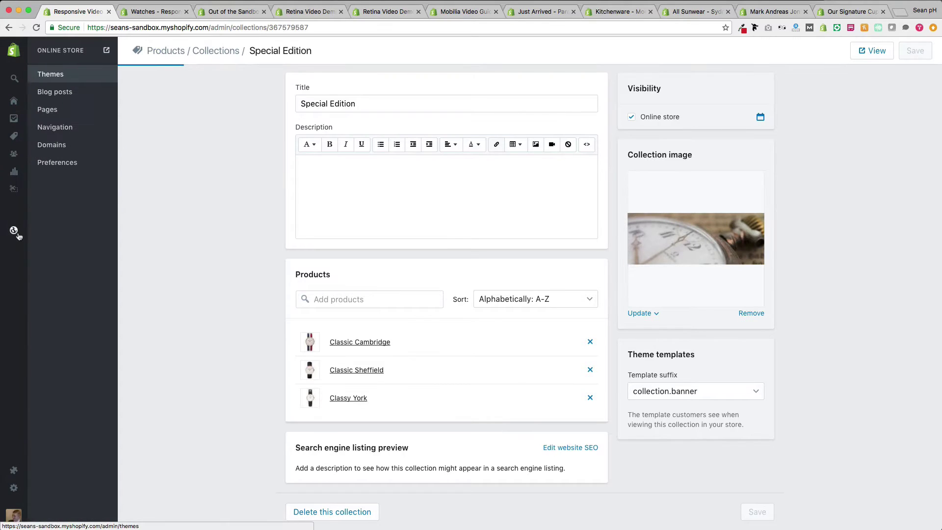
{"action": "left_click", "coordinate": [66, 131]}
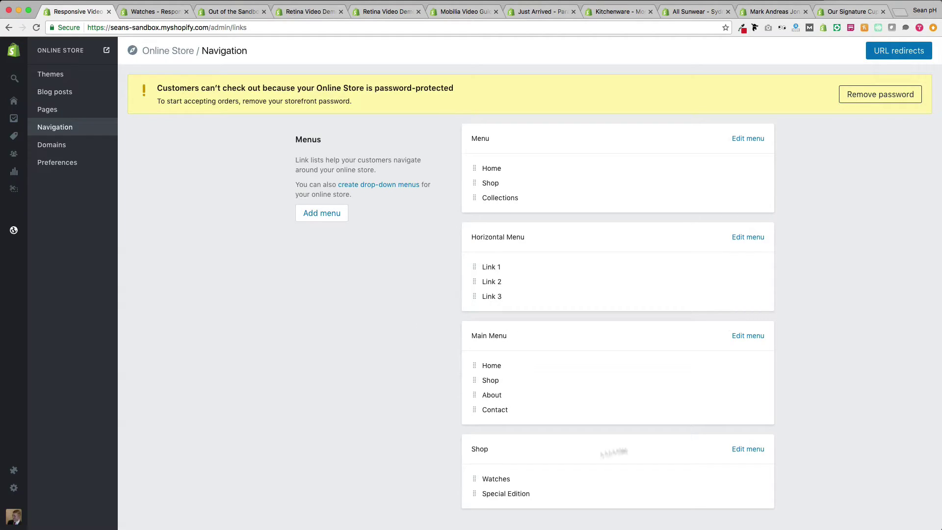
{"action": "left_click", "coordinate": [748, 449]}
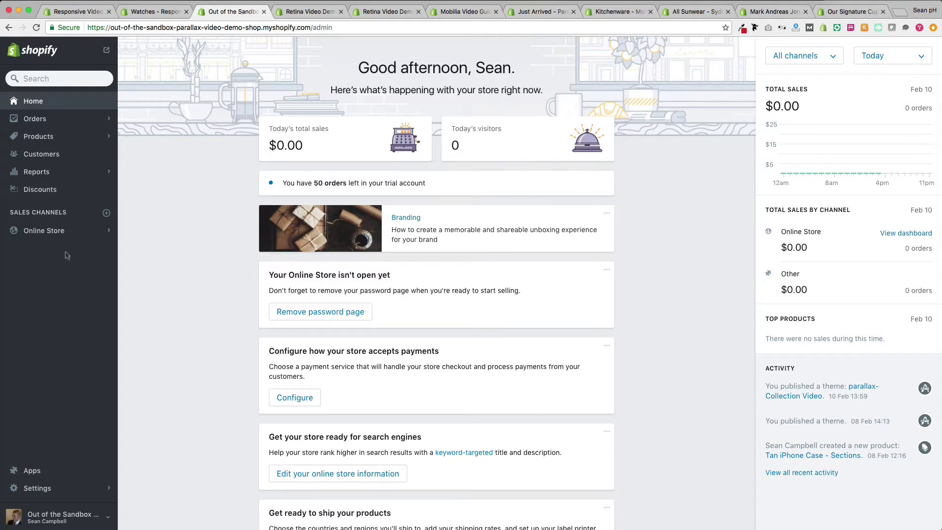
Open the Parallax-Collection Video theme for customization and preview the iPhone Cases collection page
{"action": "left_click", "coordinate": [43, 236]}
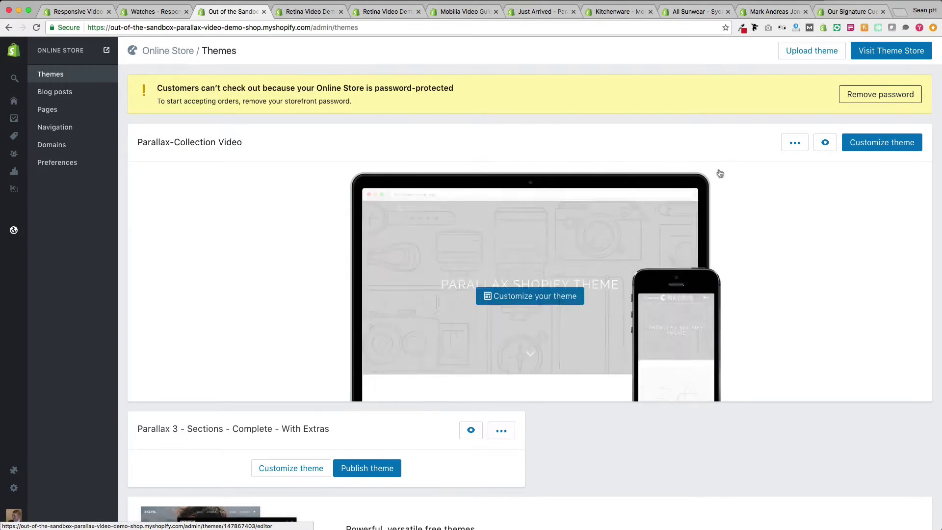
{"action": "left_click", "coordinate": [888, 144]}
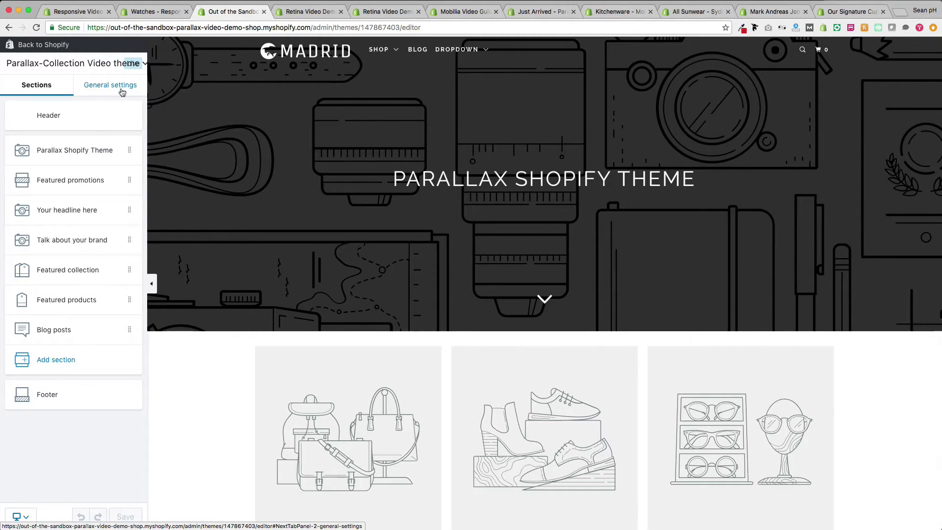
{"action": "mouse_move", "coordinate": [381, 51]}
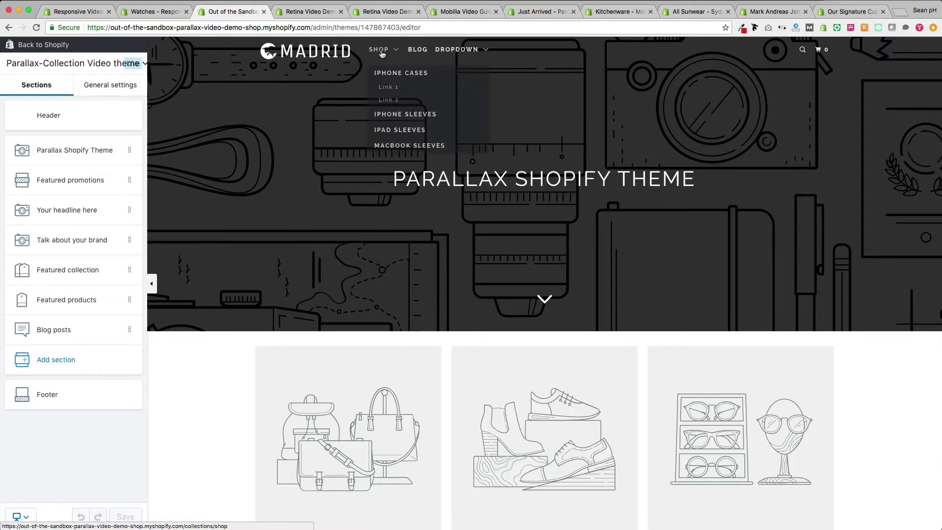
{"action": "left_click", "coordinate": [386, 78]}
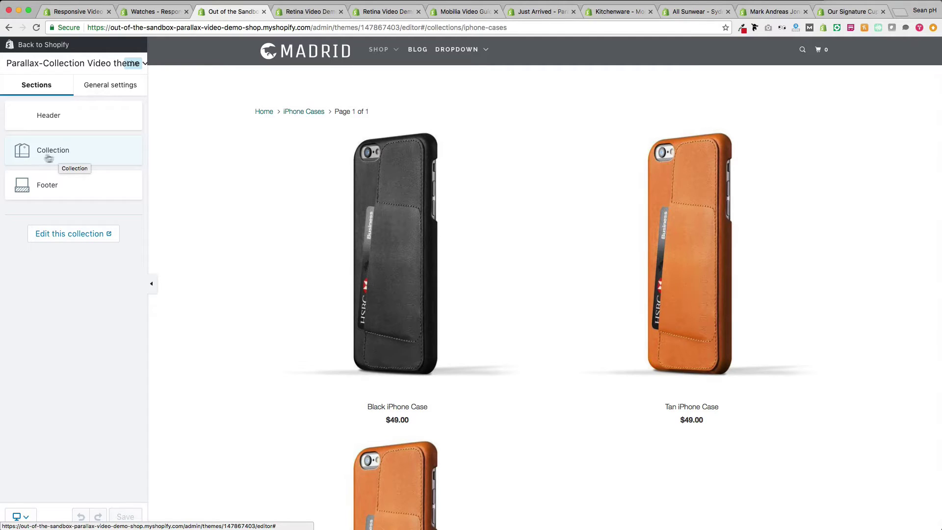
In the theme's general product grid settings, preview the page on a small screen and set products per row on mobile to 1
{"action": "left_click", "coordinate": [105, 91]}
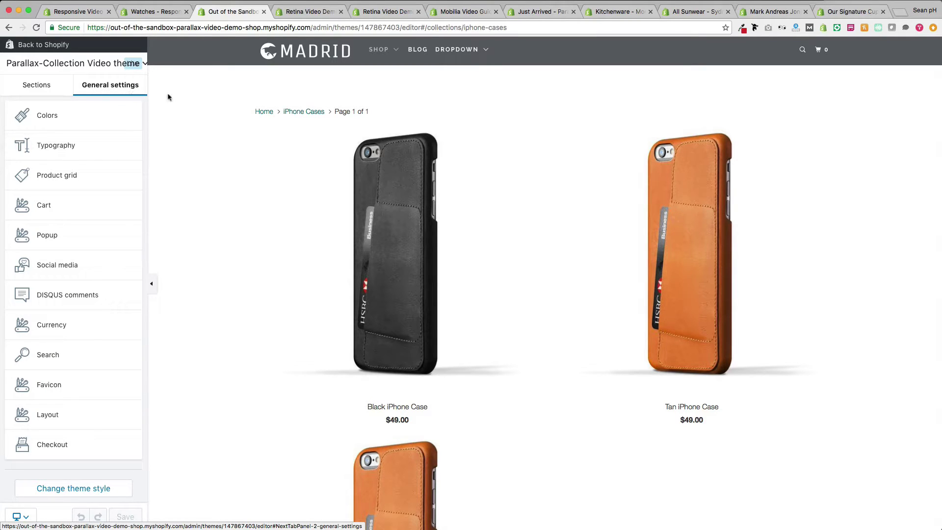
{"action": "left_click", "coordinate": [67, 180]}
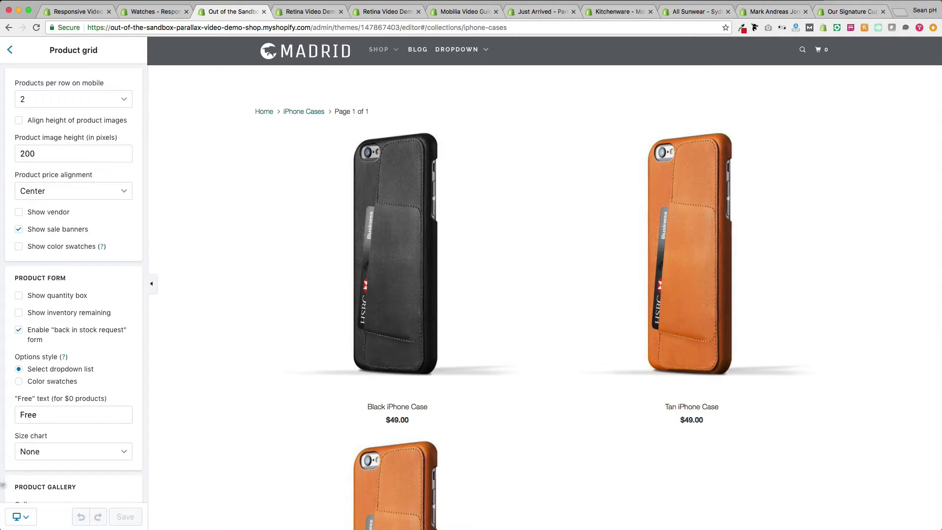
{"action": "left_click", "coordinate": [25, 519]}
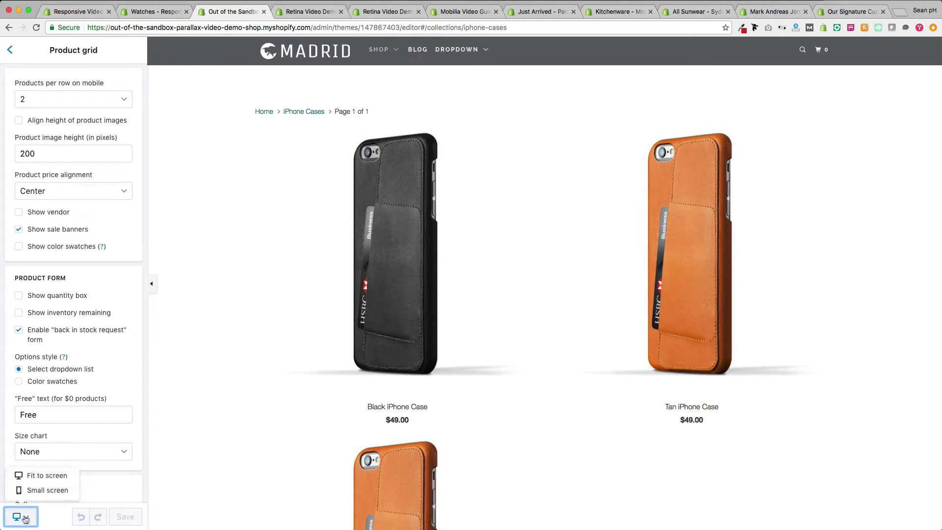
{"action": "left_click", "coordinate": [44, 492]}
{"action": "left_click", "coordinate": [35, 100]}
{"action": "left_click", "coordinate": [31, 101]}
{"action": "left_click", "coordinate": [29, 88]}
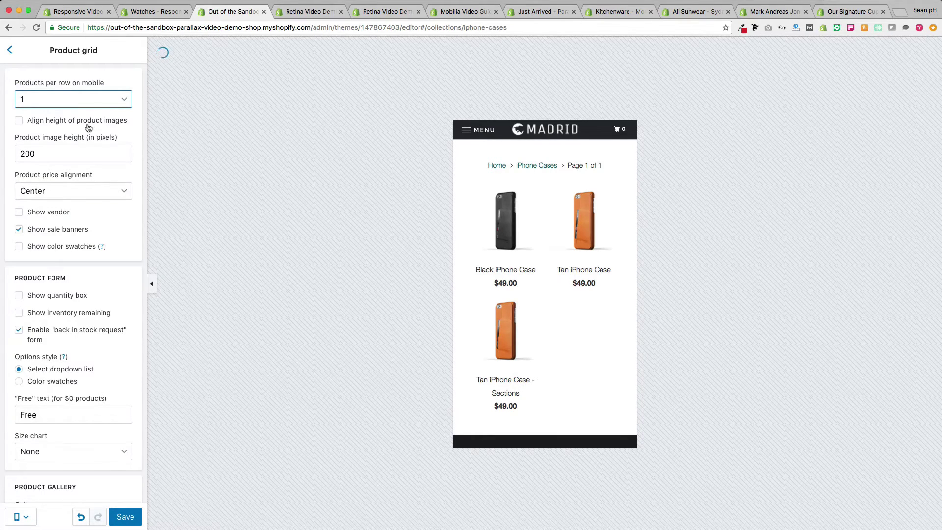
Check the product list in the small-screen preview and return the preview to Fit to screen
{"action": "scroll", "coordinate": [542, 304], "scroll_direction": "down", "scroll_amount": 4}
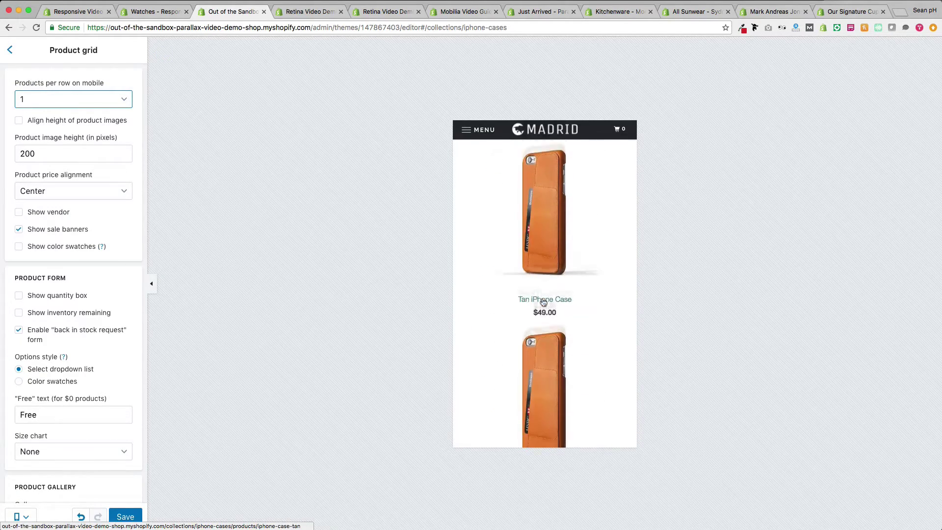
{"action": "scroll", "coordinate": [542, 305], "scroll_direction": "up", "scroll_amount": 4}
{"action": "left_click", "coordinate": [18, 516]}
{"action": "left_click", "coordinate": [54, 479]}
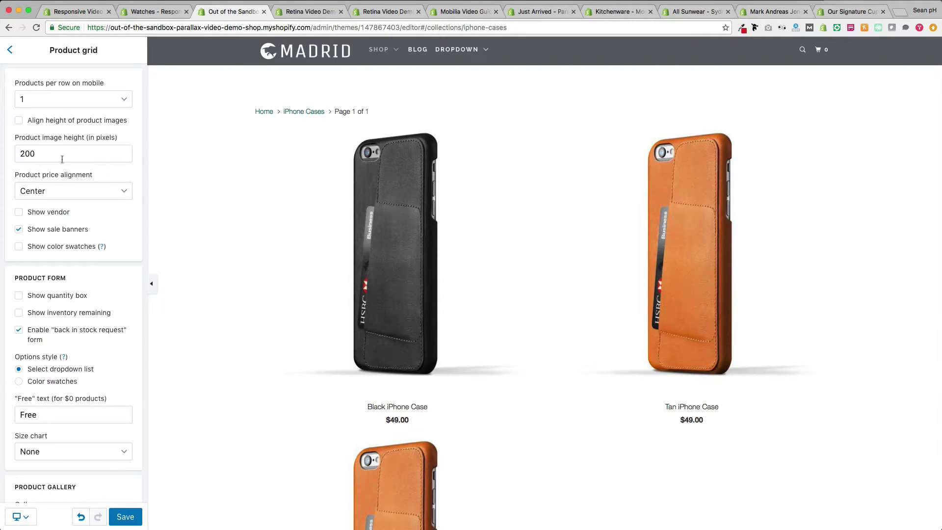
Align the height of product images, trying a product image height of 400 pixels and settling on 500
{"action": "left_click", "coordinate": [60, 127]}
{"action": "double_click", "coordinate": [45, 157]}
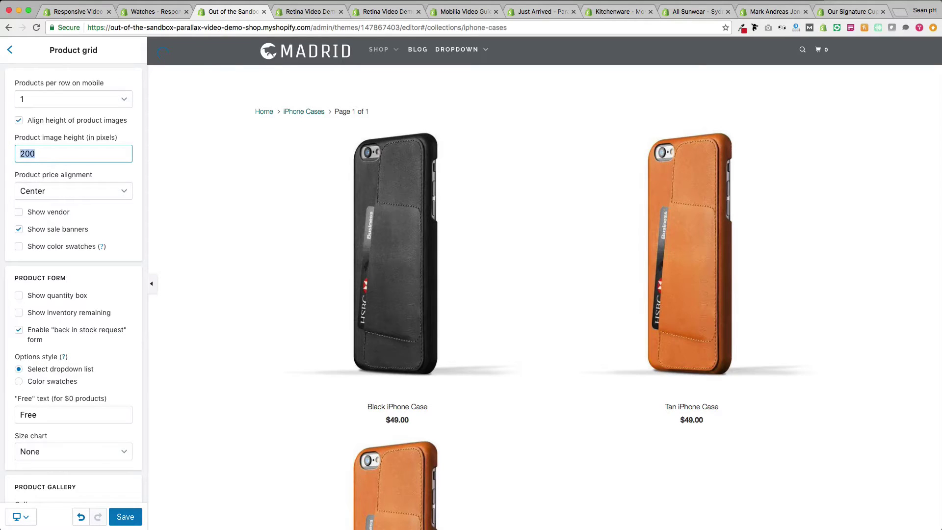
{"action": "type", "text": "40"}
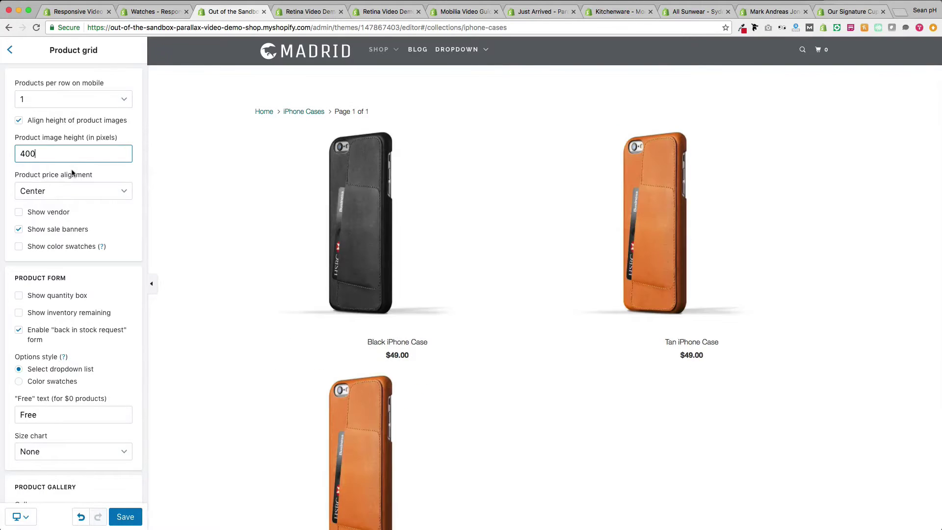
{"action": "key", "text": "super+a"}
{"action": "type", "text": "5"}
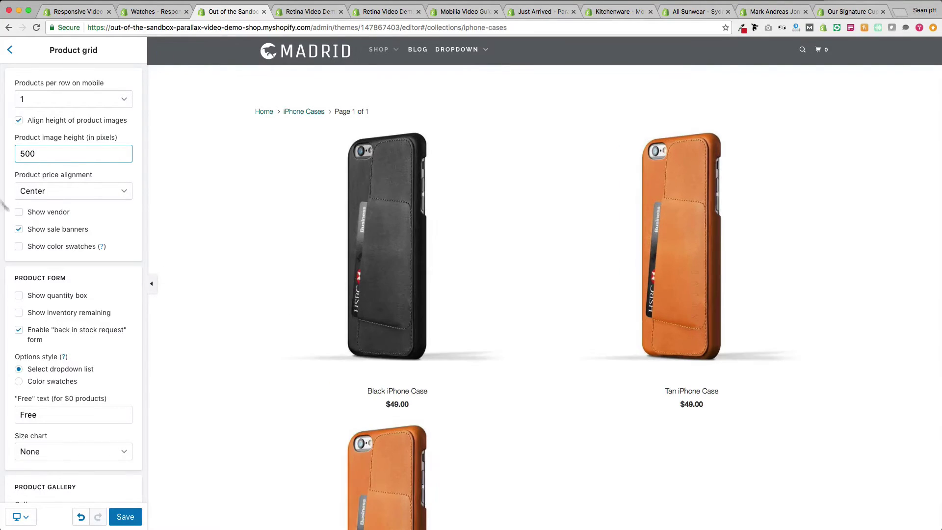
Try the Left product price alignment and settle on Right
{"action": "left_click", "coordinate": [100, 194]}
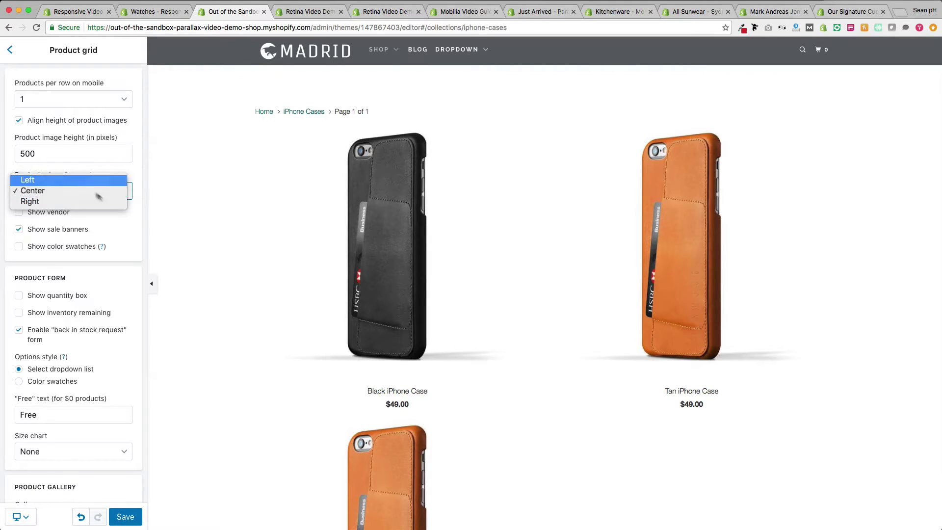
{"action": "key", "text": "Up"}
{"action": "key", "text": "Return"}
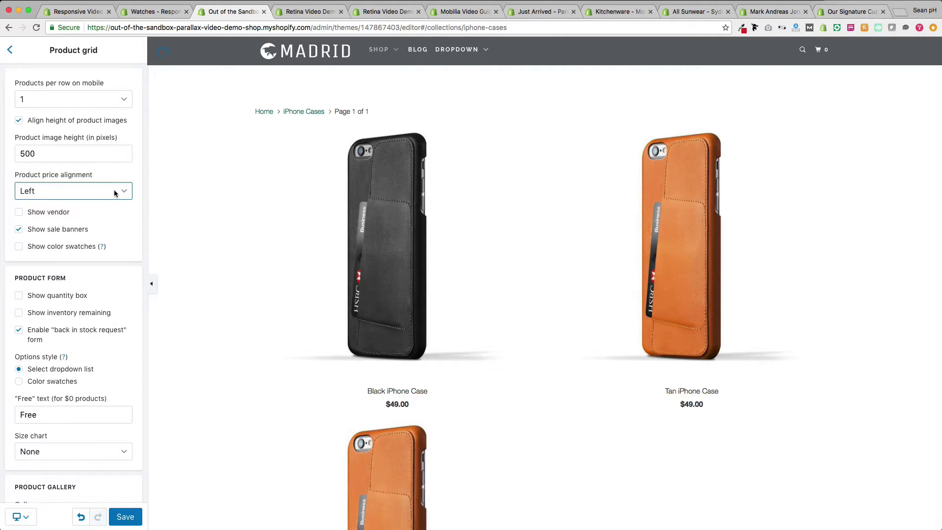
{"action": "left_click", "coordinate": [115, 193]}
{"action": "left_click", "coordinate": [63, 212]}
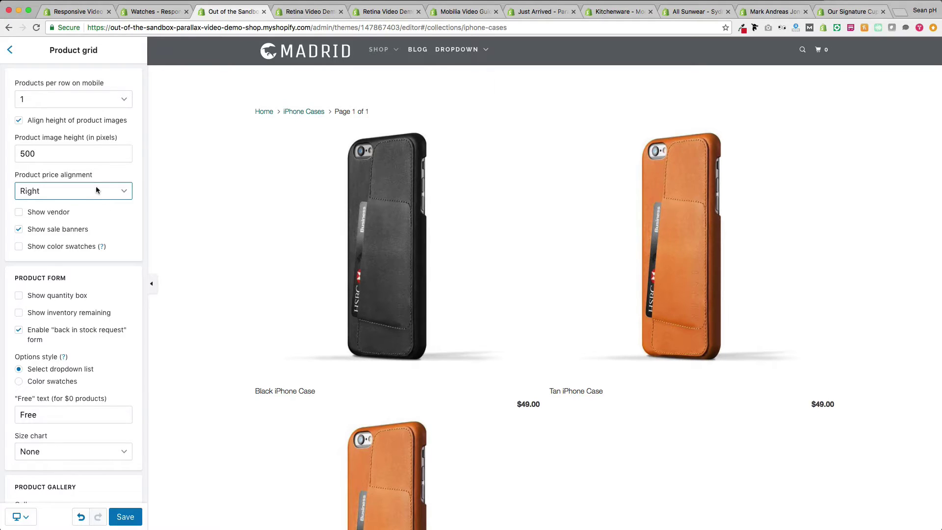
Turn on the vendor and color swatches for the products in the grid
{"action": "left_click", "coordinate": [52, 213]}
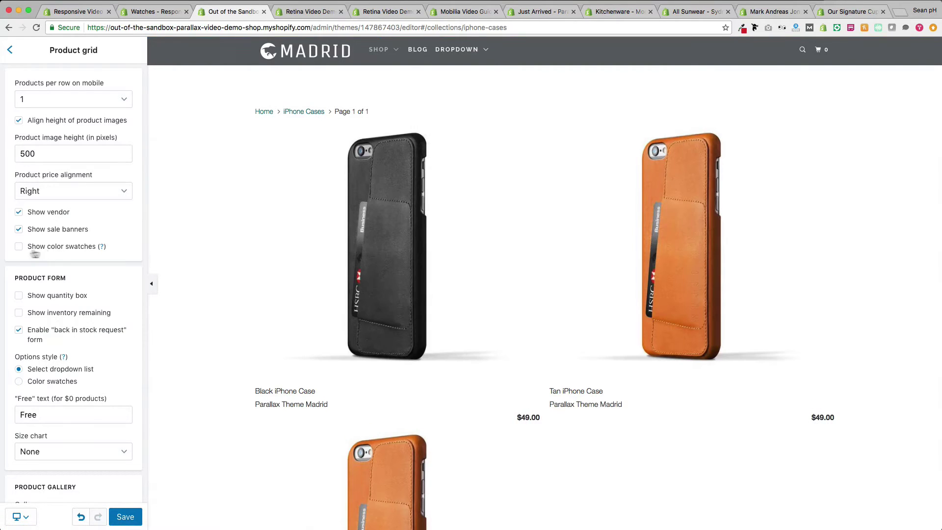
{"action": "left_click", "coordinate": [41, 250]}
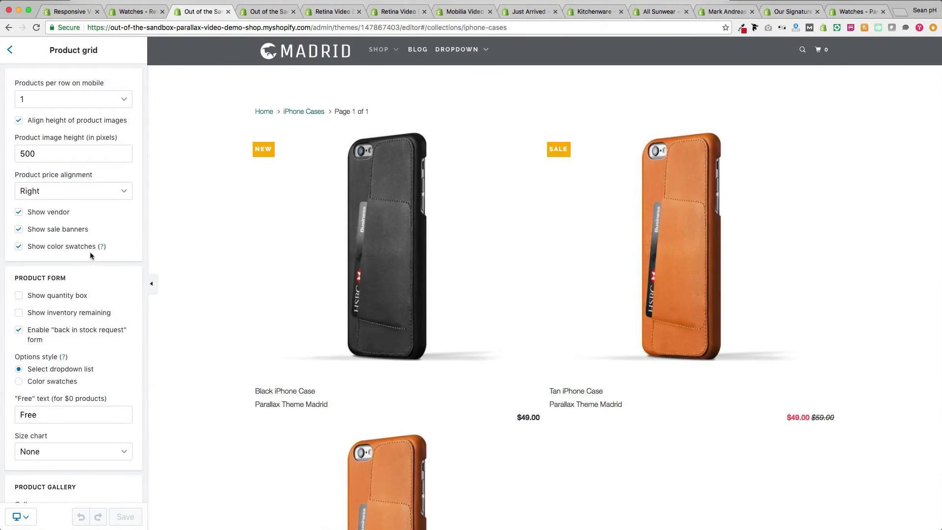
{"action": "scroll", "coordinate": [192, 210], "scroll_direction": "down", "scroll_amount": 1}
{"action": "scroll", "coordinate": [192, 210], "scroll_direction": "up", "scroll_amount": 1}
Switch to the Los Angeles demo store and examine the color swatches on its Just Arrived collection page
{"action": "left_click", "coordinate": [530, 12]}
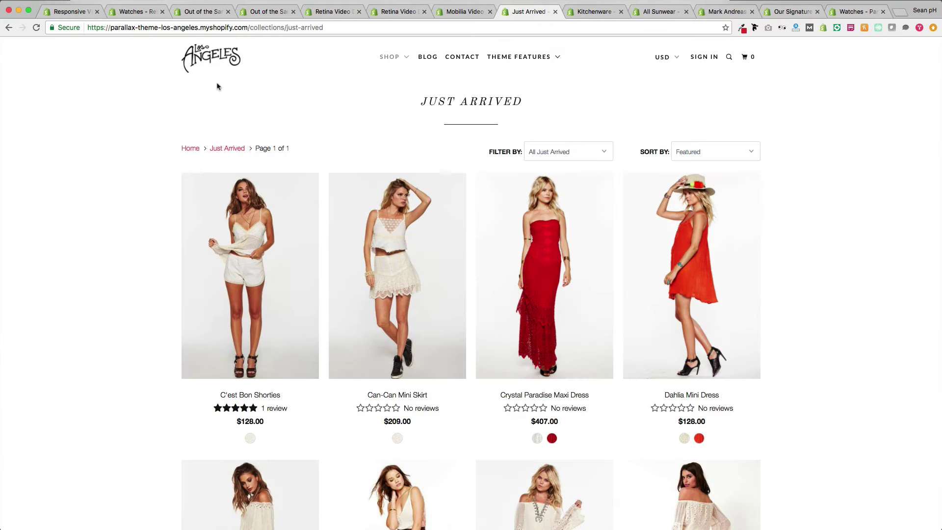
{"action": "scroll", "coordinate": [110, 107], "scroll_direction": "down", "scroll_amount": 1}
{"action": "scroll", "coordinate": [111, 104], "scroll_direction": "down", "scroll_amount": 3}
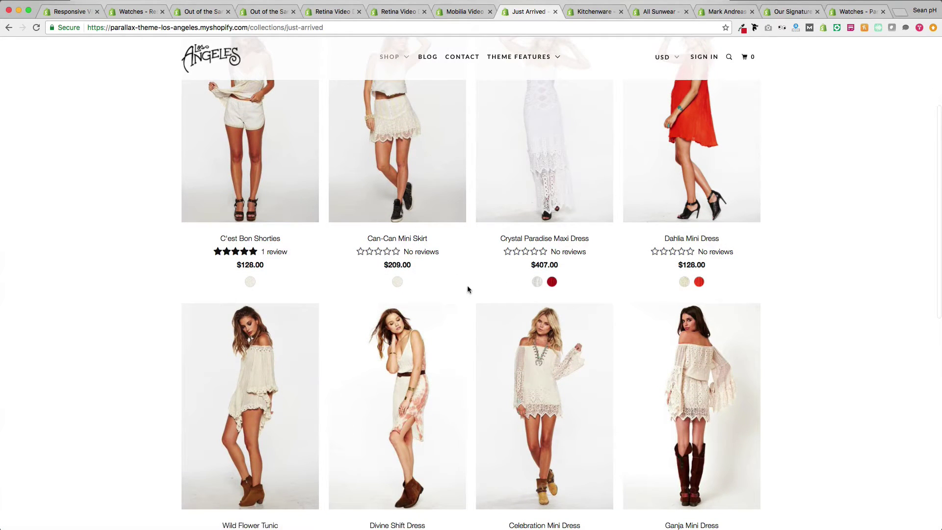
{"action": "scroll", "coordinate": [154, 271], "scroll_direction": "up", "scroll_amount": 3}
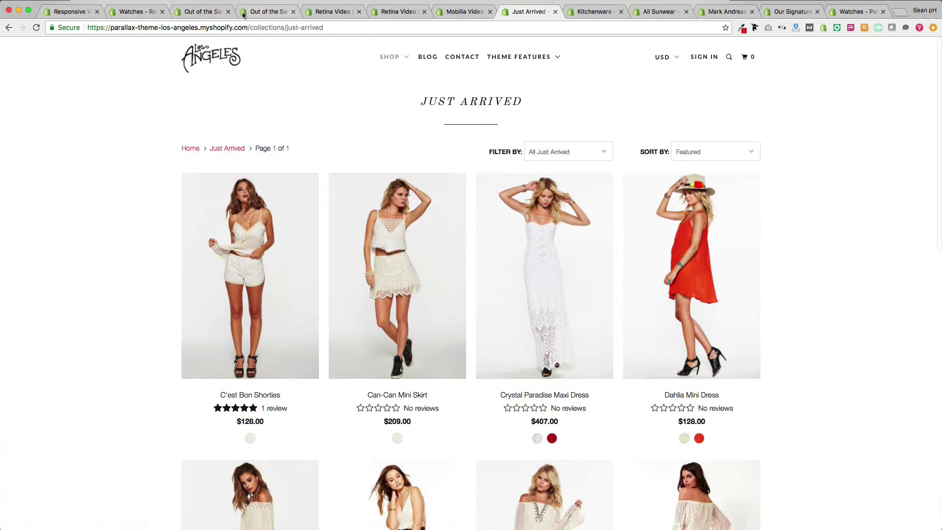
Return to the Parallax theme editor, open the quick shop for the Black iPhone Case, and review the truncated description word options
{"action": "left_click", "coordinate": [204, 12]}
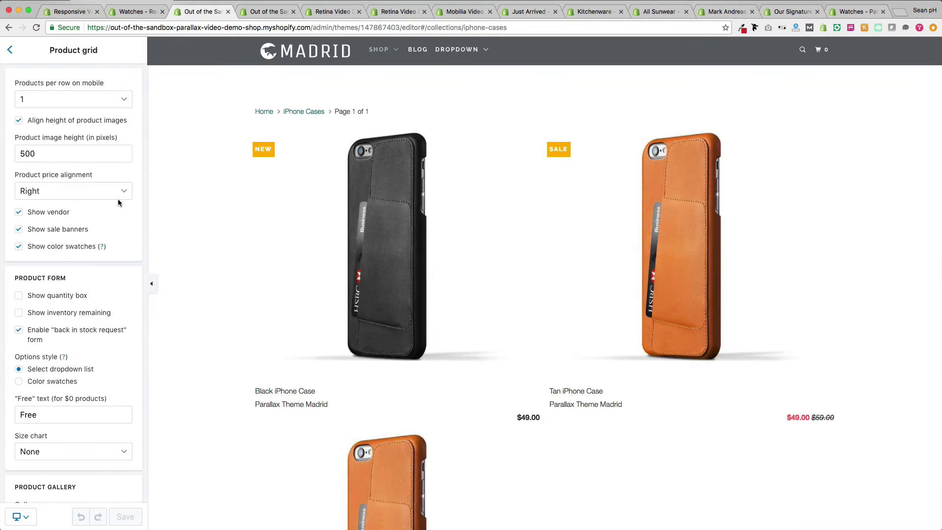
{"action": "scroll", "coordinate": [118, 199], "scroll_direction": "down", "scroll_amount": 3}
{"action": "scroll", "coordinate": [117, 199], "scroll_direction": "down", "scroll_amount": 5}
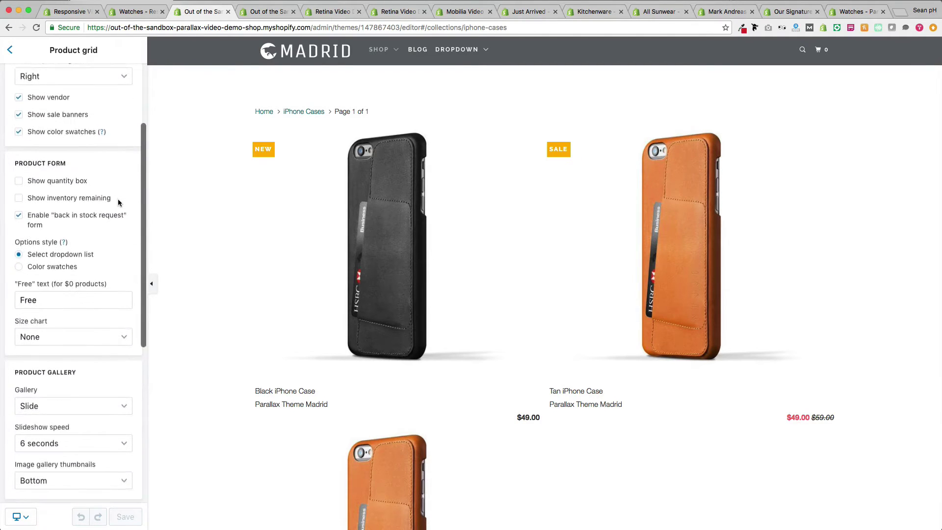
{"action": "scroll", "coordinate": [118, 199], "scroll_direction": "down", "scroll_amount": 5}
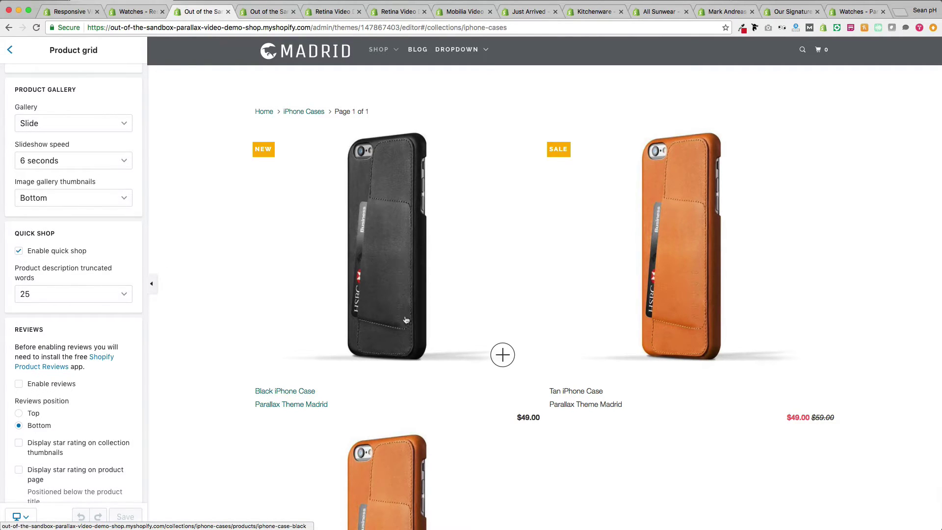
{"action": "left_click", "coordinate": [503, 357]}
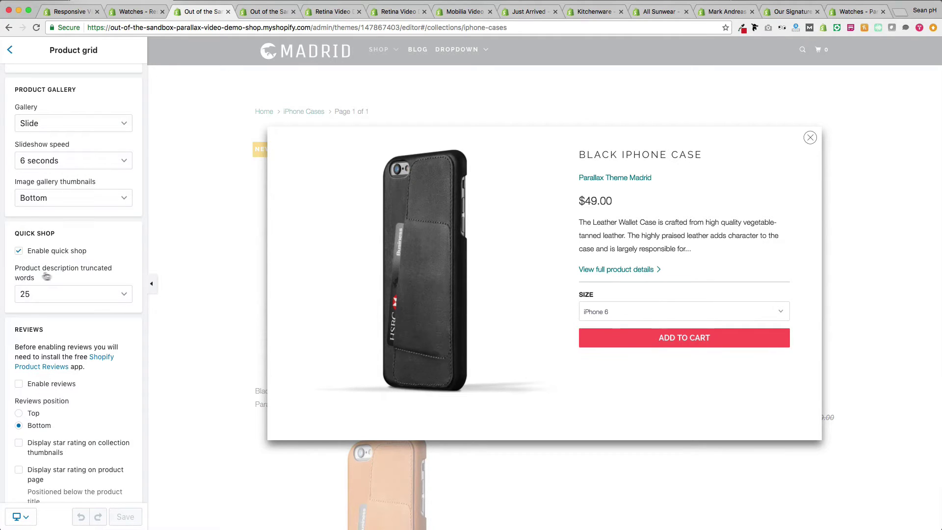
{"action": "left_click", "coordinate": [64, 293]}
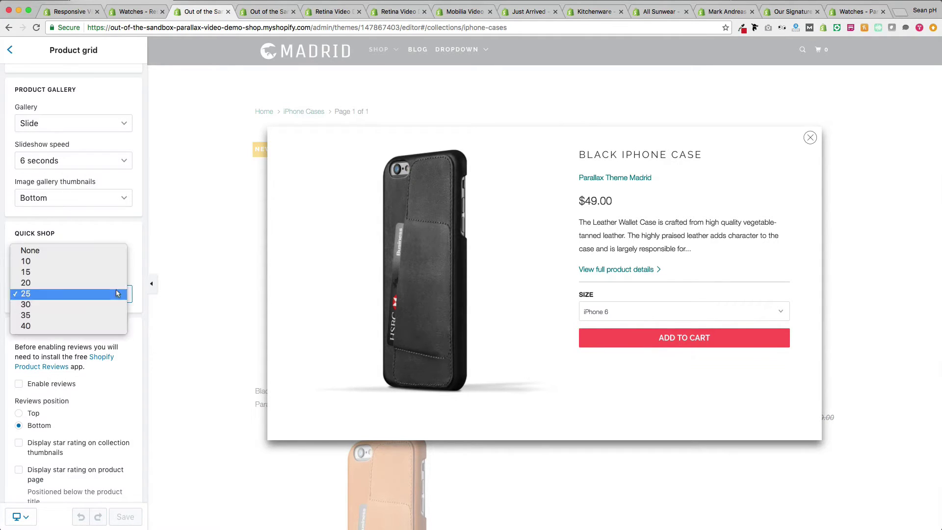
{"action": "left_click", "coordinate": [122, 220]}
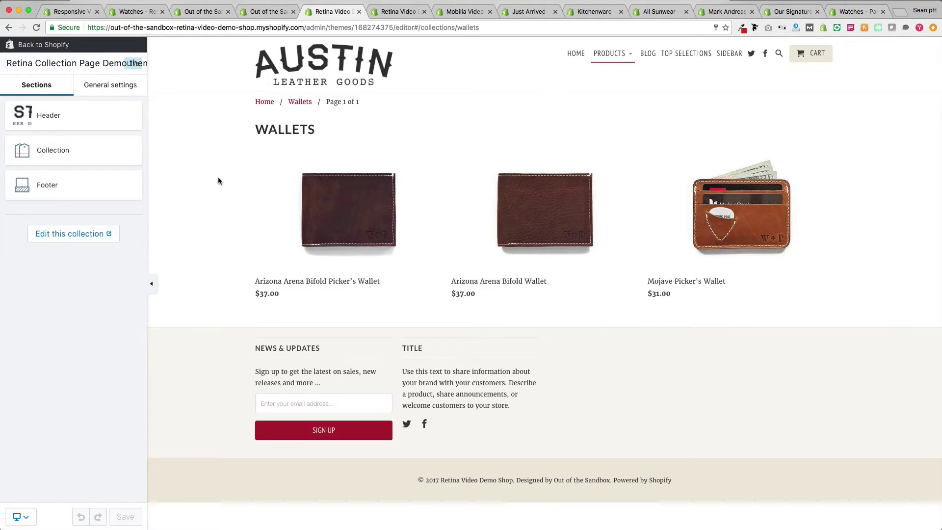
In the Retina theme editor, open the Collection section's settings and review the products per row choices, leaving 3 selected
{"action": "mouse_move", "coordinate": [611, 61]}
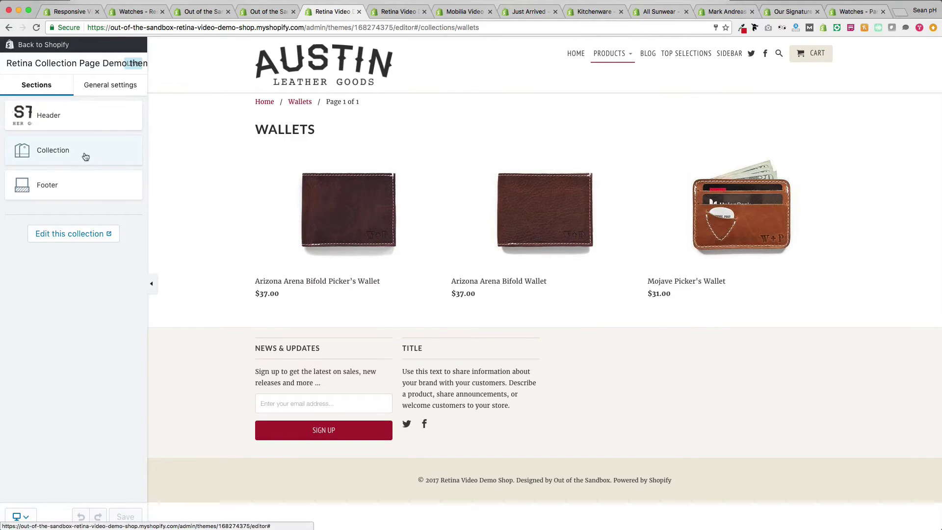
{"action": "left_click", "coordinate": [55, 164]}
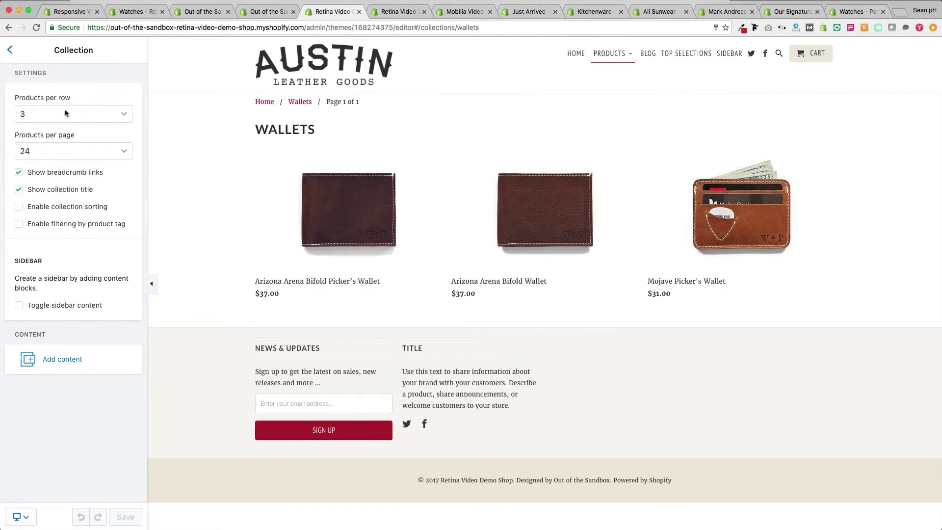
{"action": "left_click", "coordinate": [40, 120]}
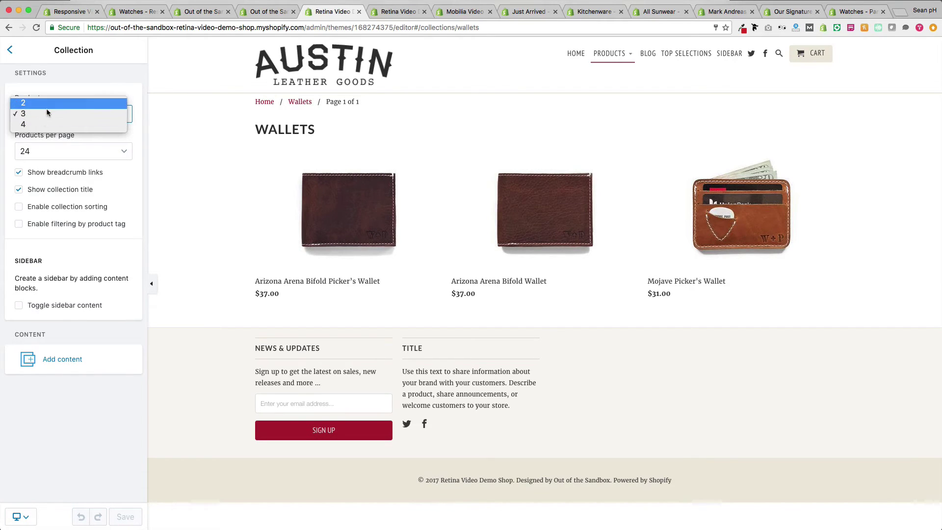
{"action": "left_click", "coordinate": [47, 110]}
{"action": "left_click", "coordinate": [91, 121]}
{"action": "left_click", "coordinate": [84, 125]}
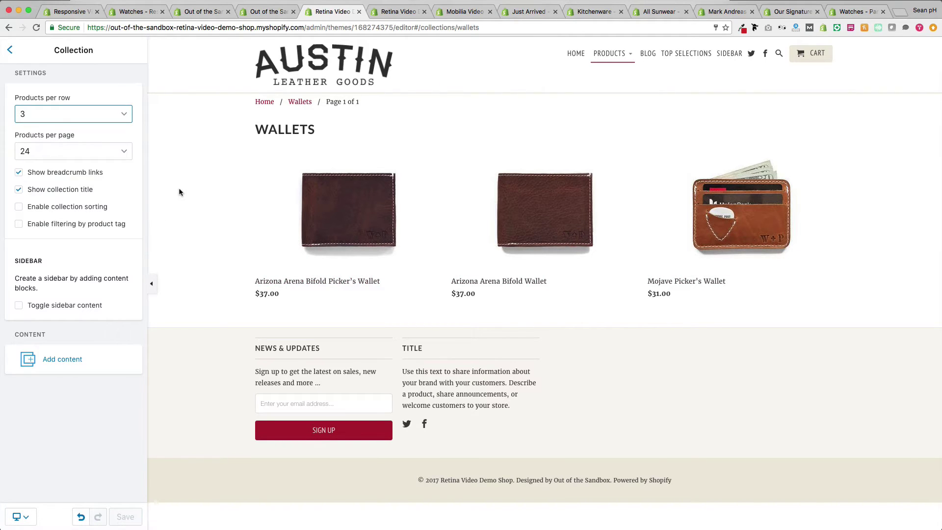
Review the products per page choices for the Wallets collection, leaving 24 selected
{"action": "left_click", "coordinate": [124, 153]}
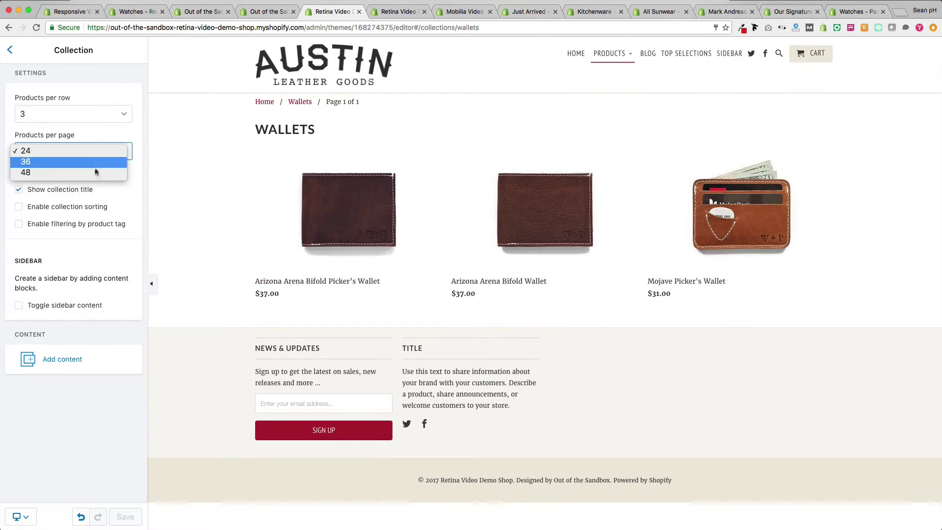
{"action": "left_click", "coordinate": [125, 131]}
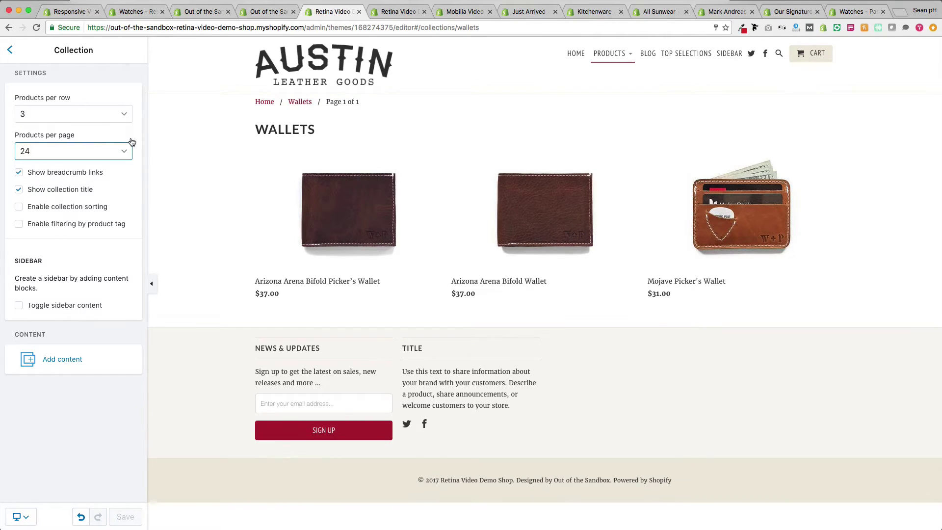
{"action": "left_click", "coordinate": [118, 151]}
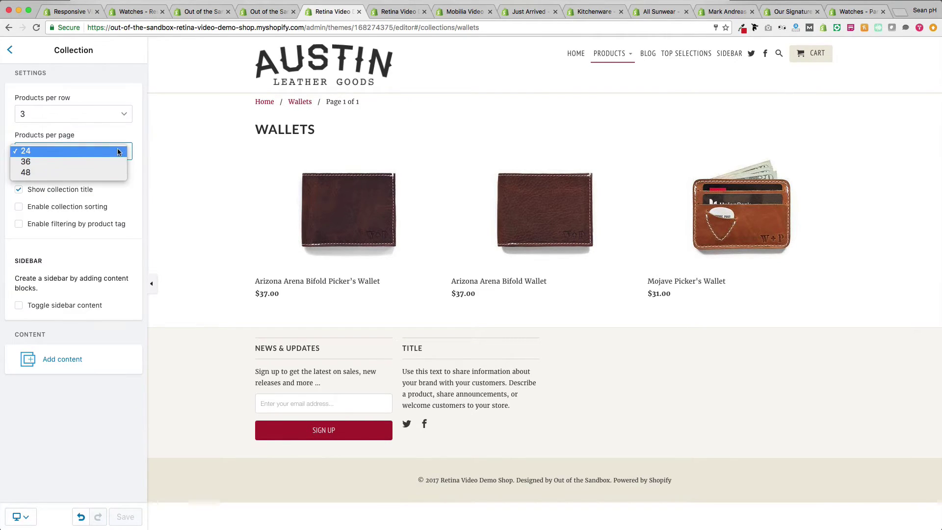
{"action": "left_click", "coordinate": [122, 135]}
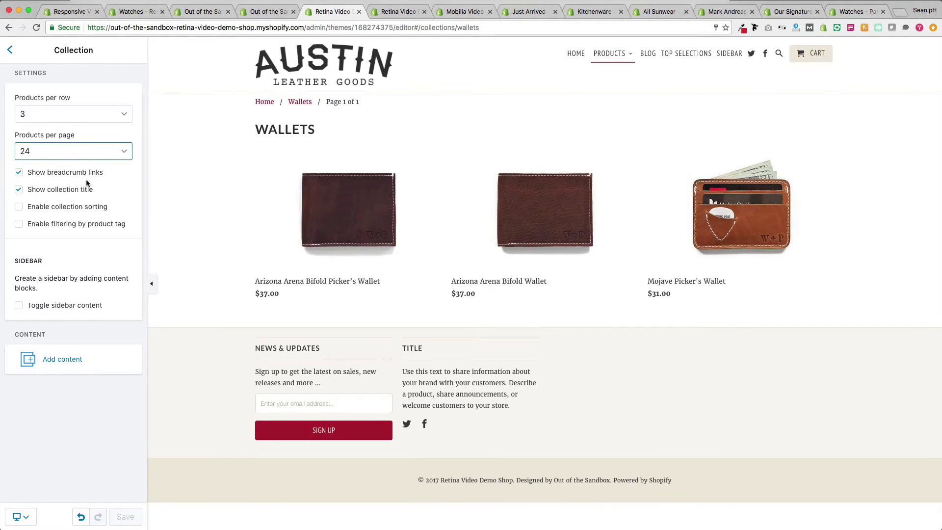
Hide and restore the breadcrumb links and the collection title on the Wallets page
{"action": "left_click", "coordinate": [70, 173]}
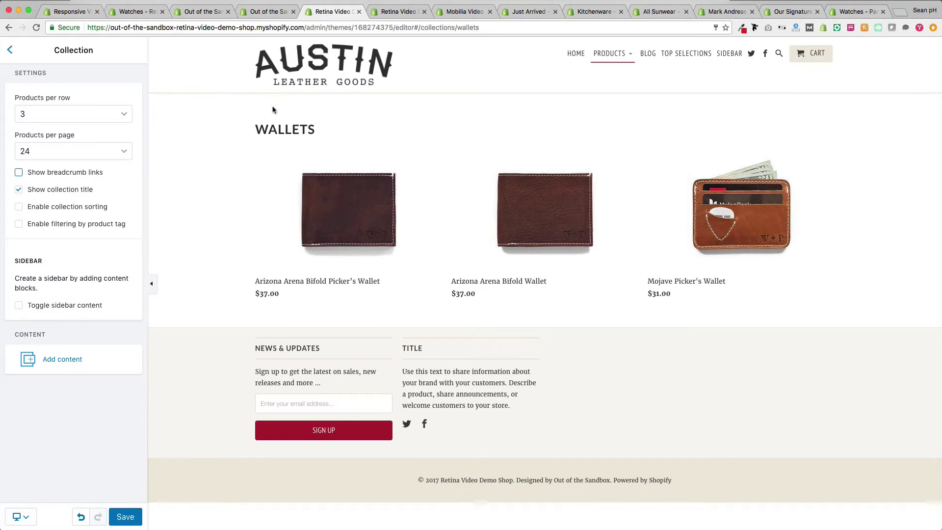
{"action": "left_click", "coordinate": [56, 176]}
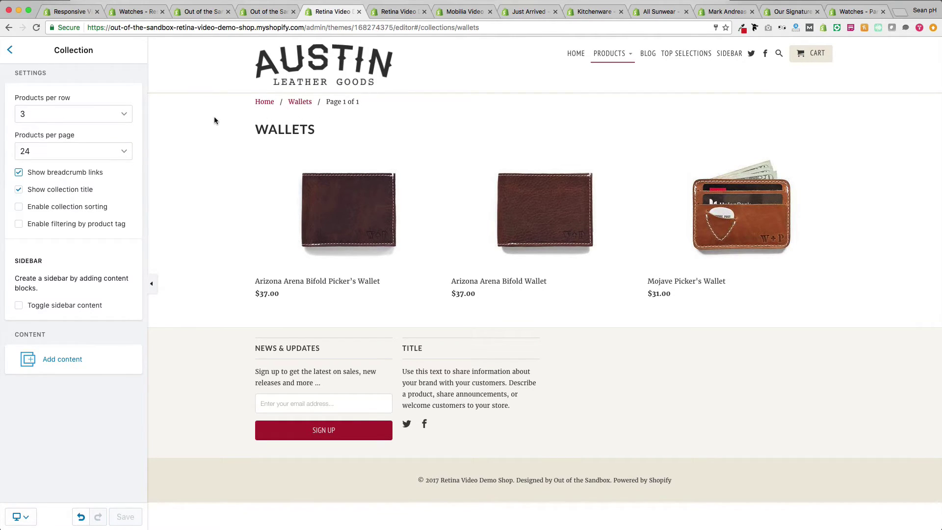
{"action": "left_click", "coordinate": [40, 195]}
{"action": "left_click", "coordinate": [43, 194]}
Enable collection sorting on the Wallets page and look through the sort options offered to customers
{"action": "left_click", "coordinate": [50, 212]}
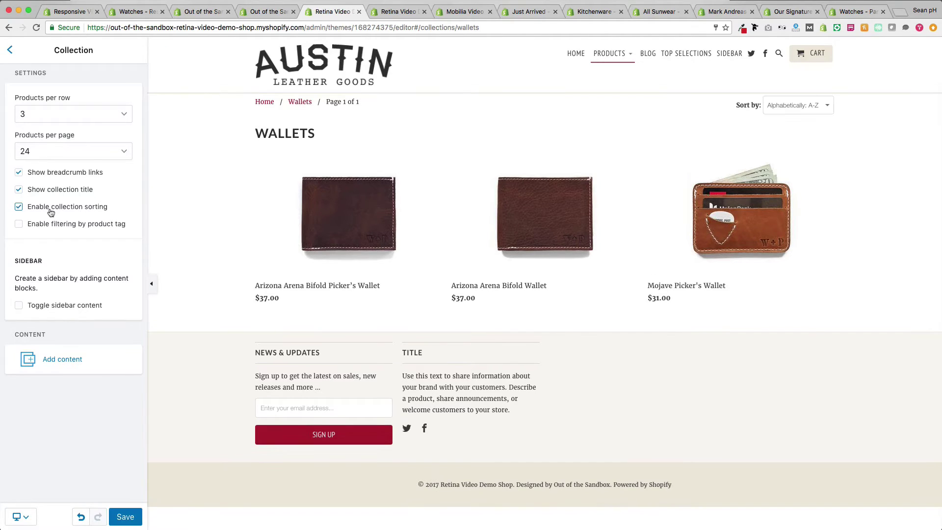
{"action": "left_click", "coordinate": [815, 105]}
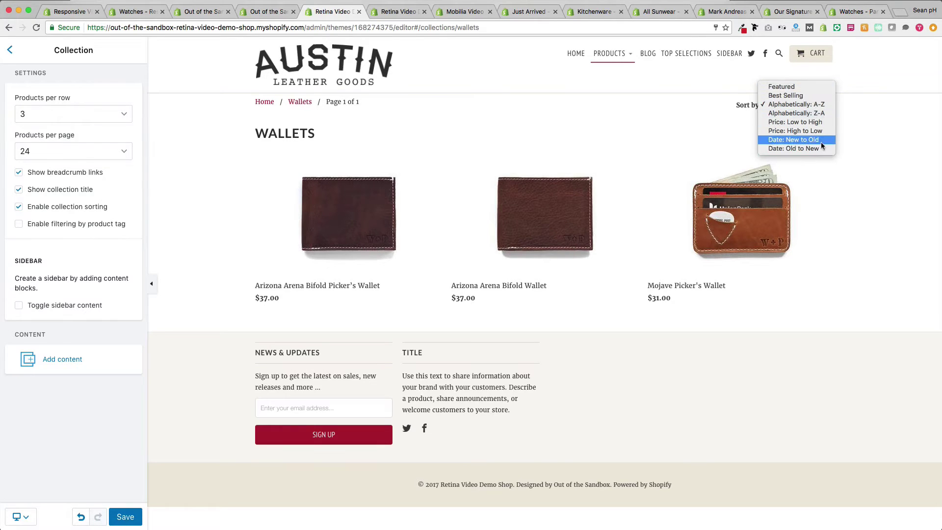
{"action": "left_click", "coordinate": [880, 131]}
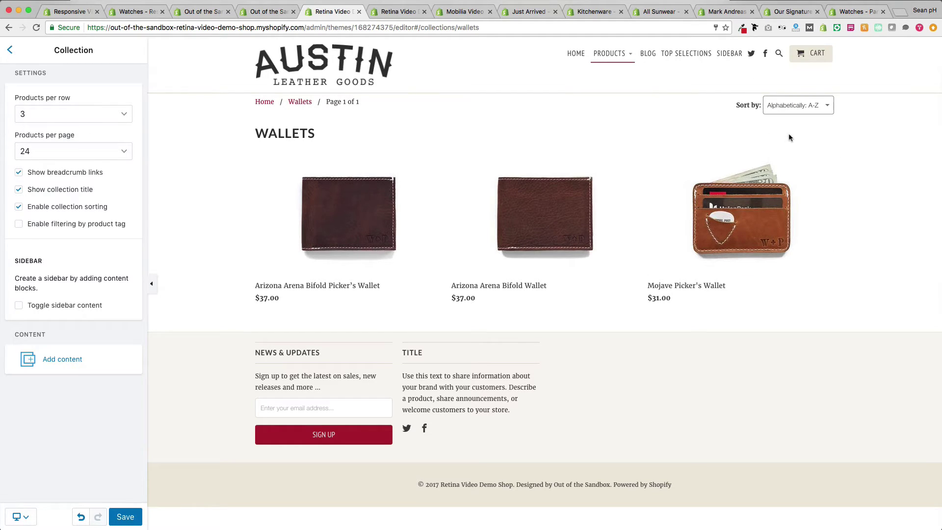
Switch to the Retina demo shop's admin, open the Wallets collection, and examine the sort options for its products
{"action": "left_click", "coordinate": [399, 11]}
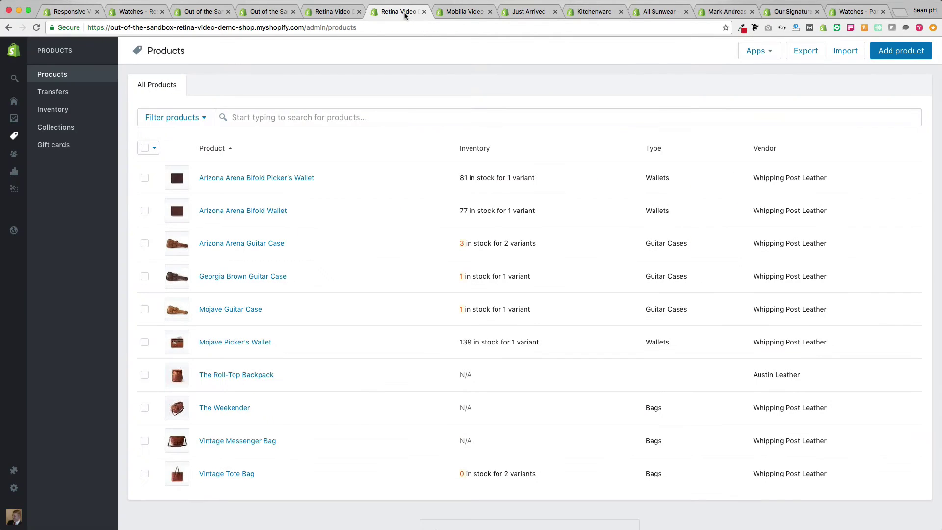
{"action": "left_click", "coordinate": [55, 129]}
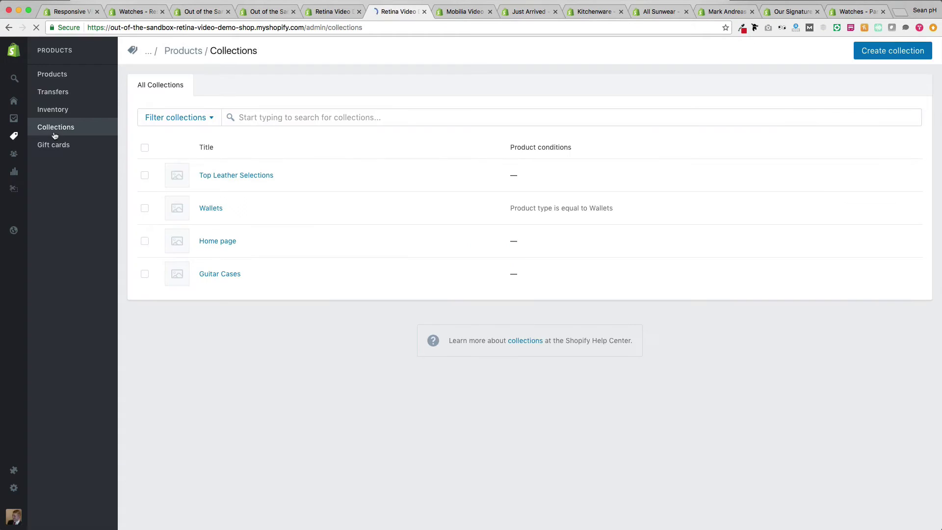
{"action": "left_click", "coordinate": [212, 215]}
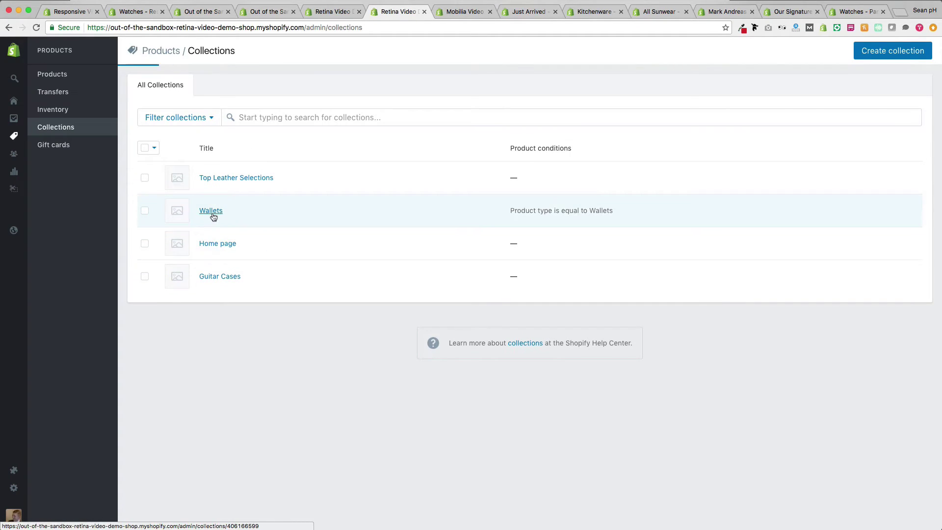
{"action": "scroll", "coordinate": [220, 293], "scroll_direction": "down", "scroll_amount": 5}
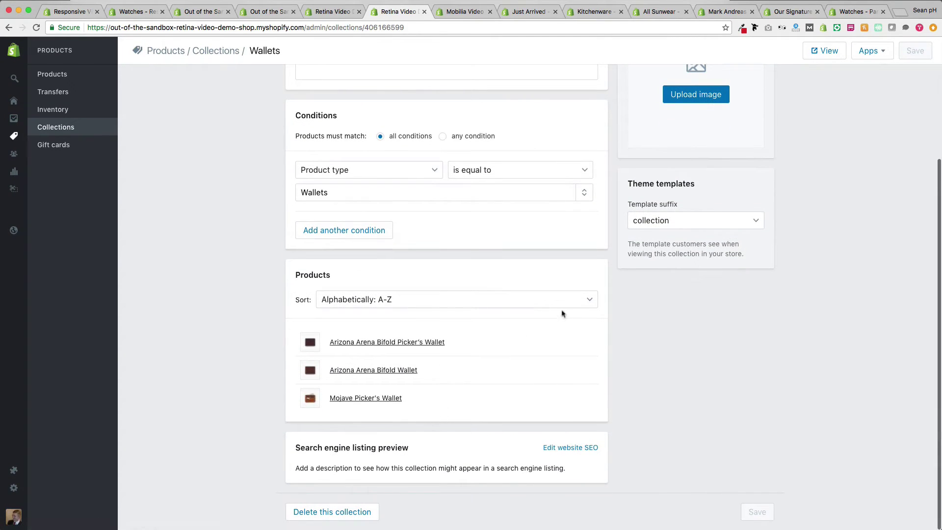
{"action": "left_click", "coordinate": [578, 300]}
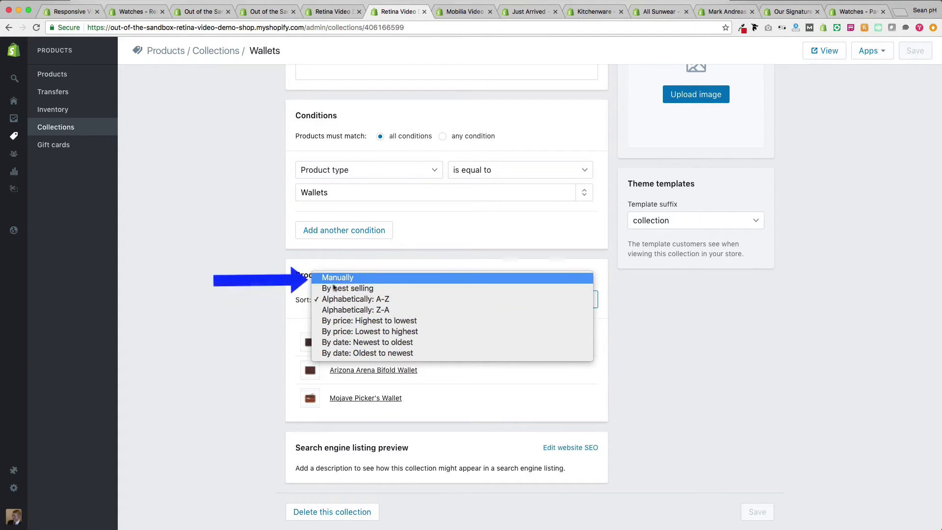
{"action": "left_click", "coordinate": [228, 213]}
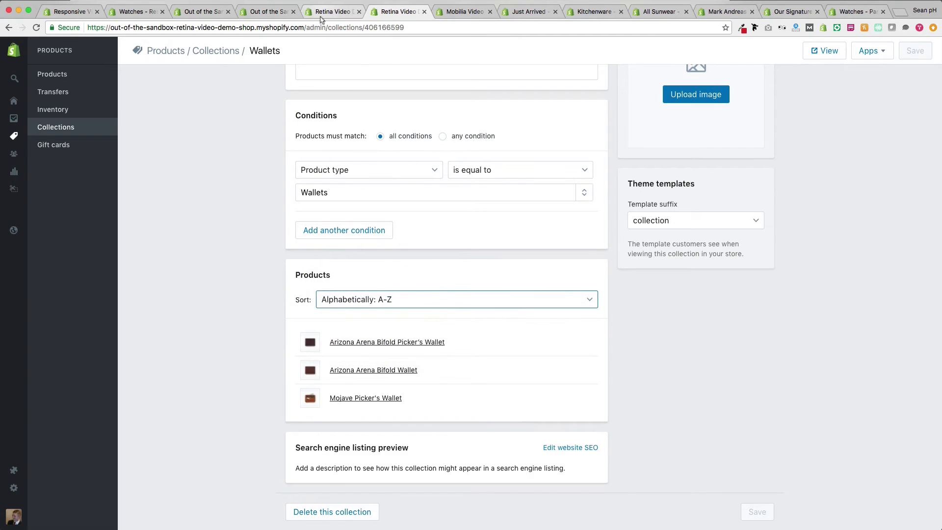
Return to the Retina theme editor and check the Featured choice among the Wallets page's sort options
{"action": "left_click", "coordinate": [321, 17]}
{"action": "left_click", "coordinate": [785, 105]}
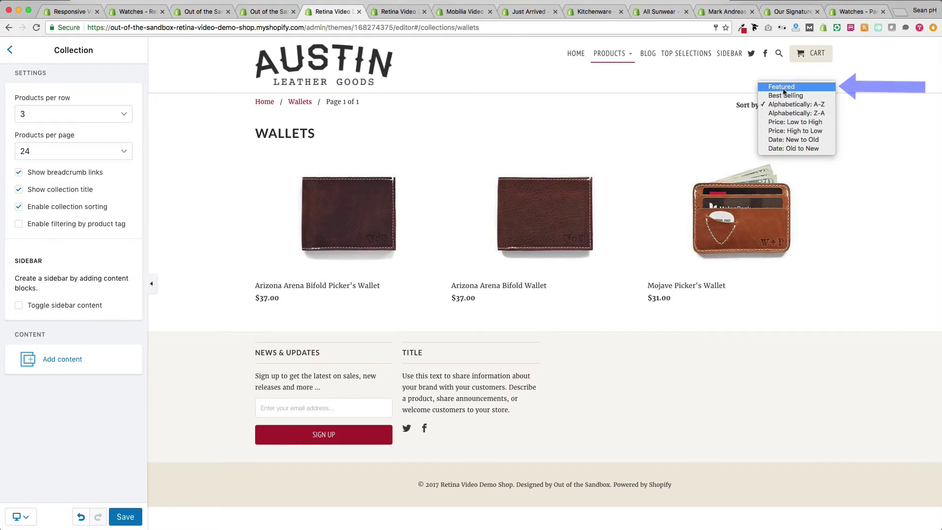
{"action": "left_click", "coordinate": [891, 159]}
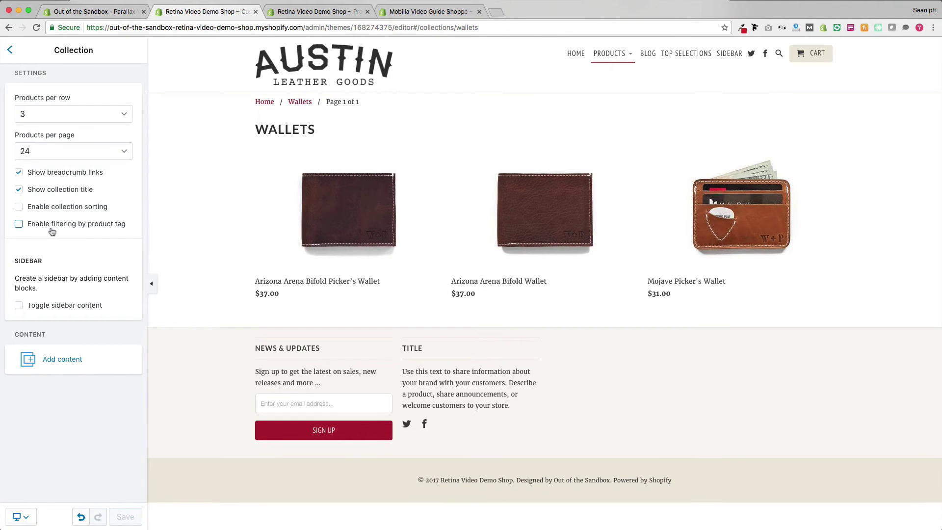
Enable filtering by product tag on the Wallets page and filter the products by No Pick Holder
{"action": "left_click", "coordinate": [82, 224]}
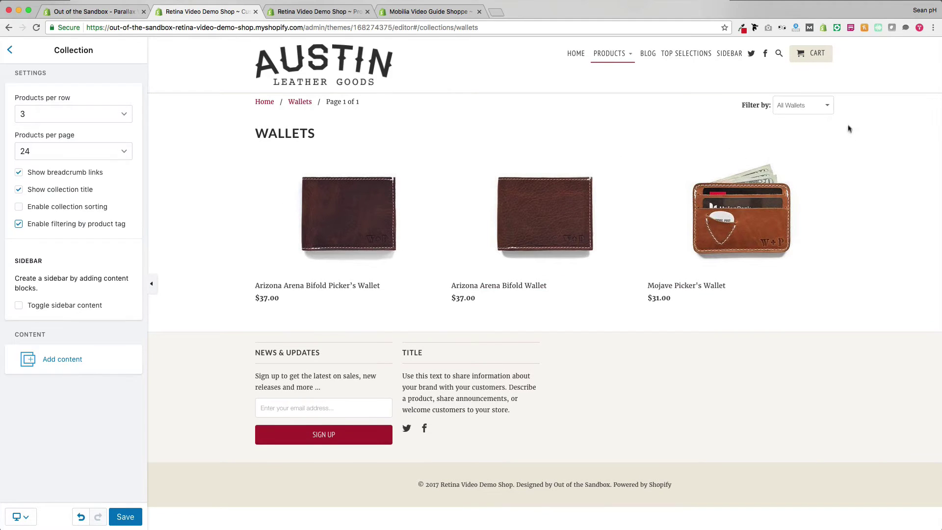
{"action": "left_click", "coordinate": [823, 113]}
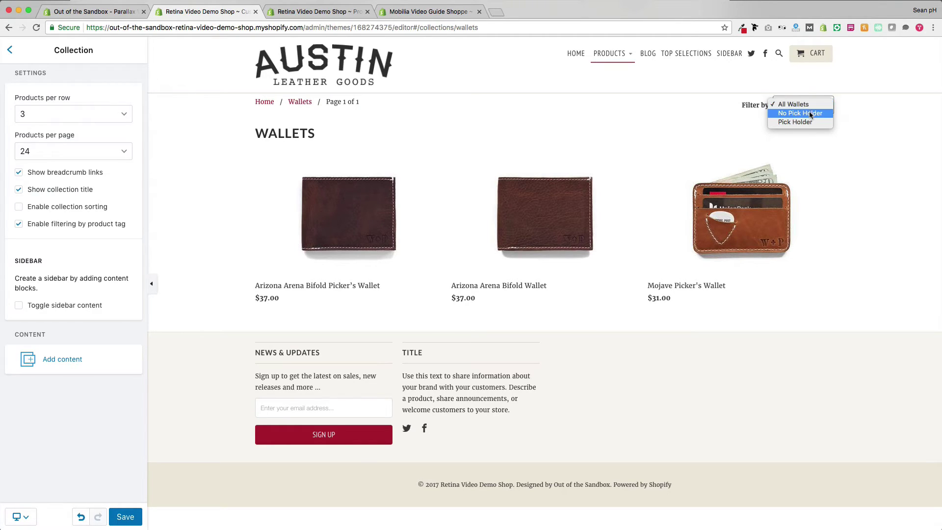
{"action": "left_click", "coordinate": [786, 113]}
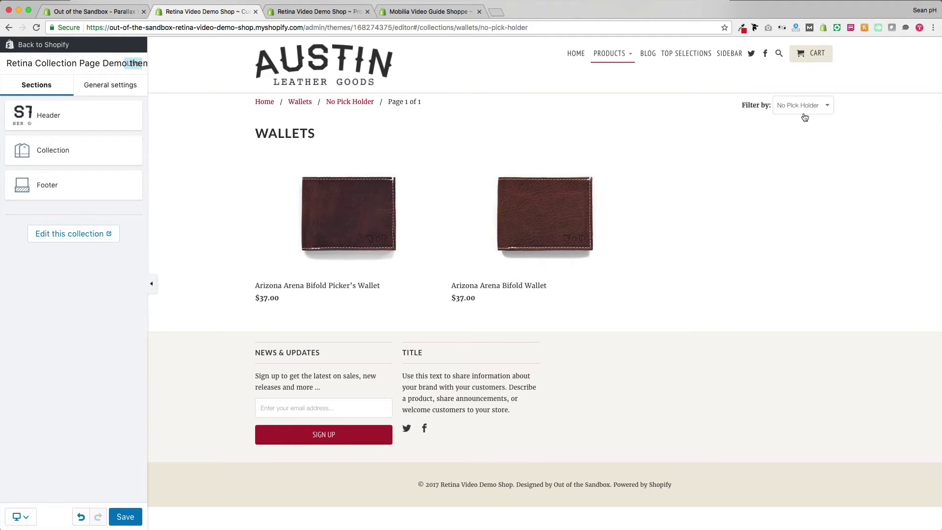
Filter the wallets by Pick Holder, and check the tags on the Arizona Arena Bifold Picker's Wallet product in the shop admin
{"action": "left_click", "coordinate": [795, 114]}
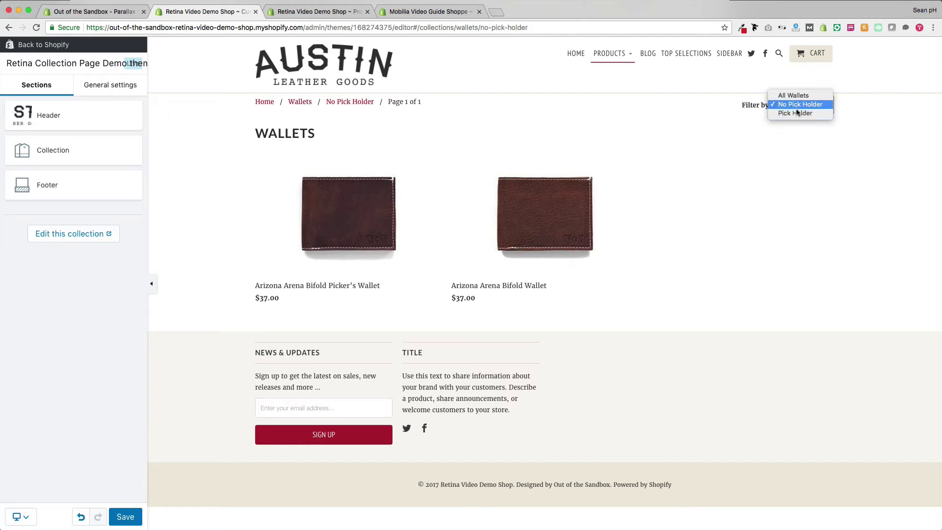
{"action": "left_click", "coordinate": [795, 113]}
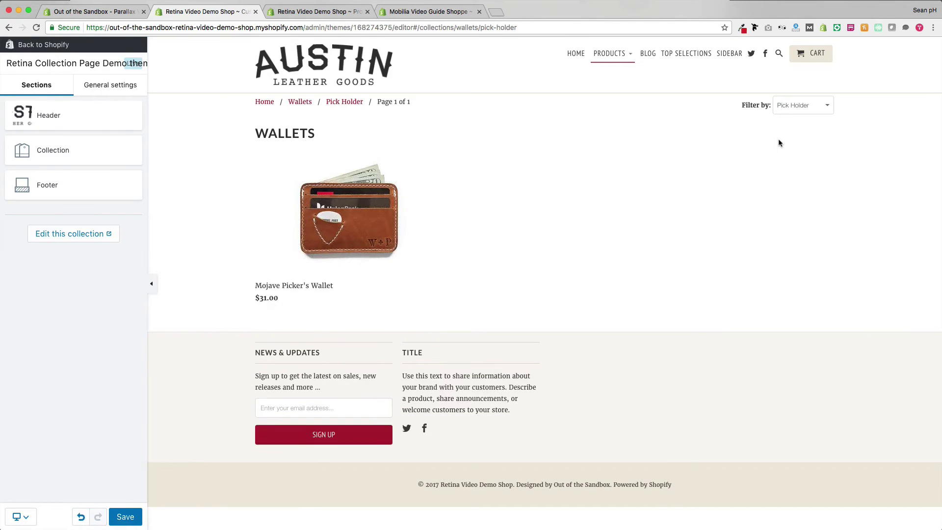
{"action": "left_click", "coordinate": [298, 15]}
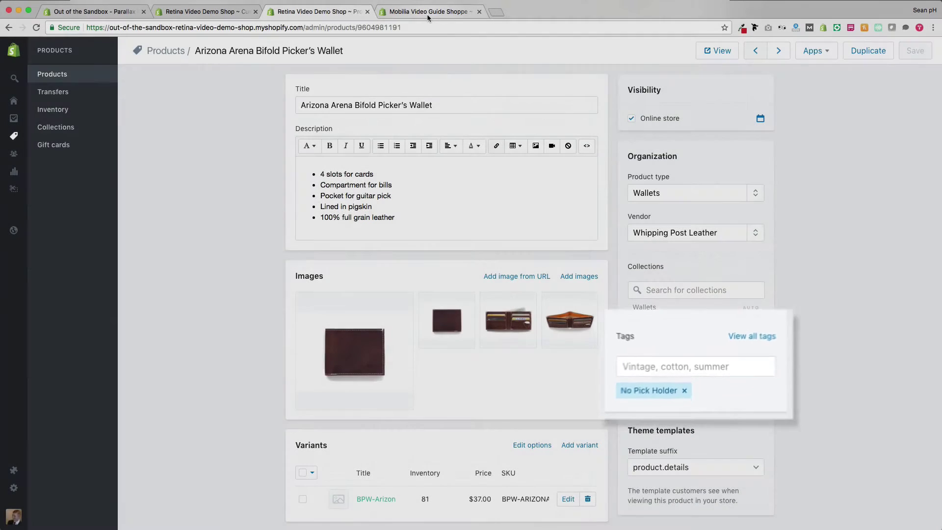
Switch to the Mobilia theme editor and set the Tea collection's maximum product tag links to 2
{"action": "left_click", "coordinate": [427, 14]}
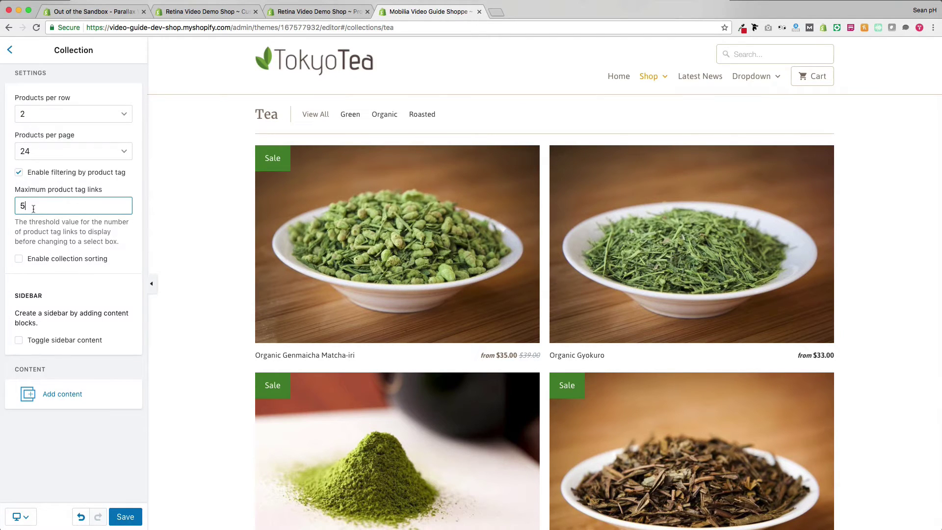
{"action": "left_click_drag", "start_coordinate": [33, 209], "coordinate": [17, 208]}
{"action": "type", "text": "2"}
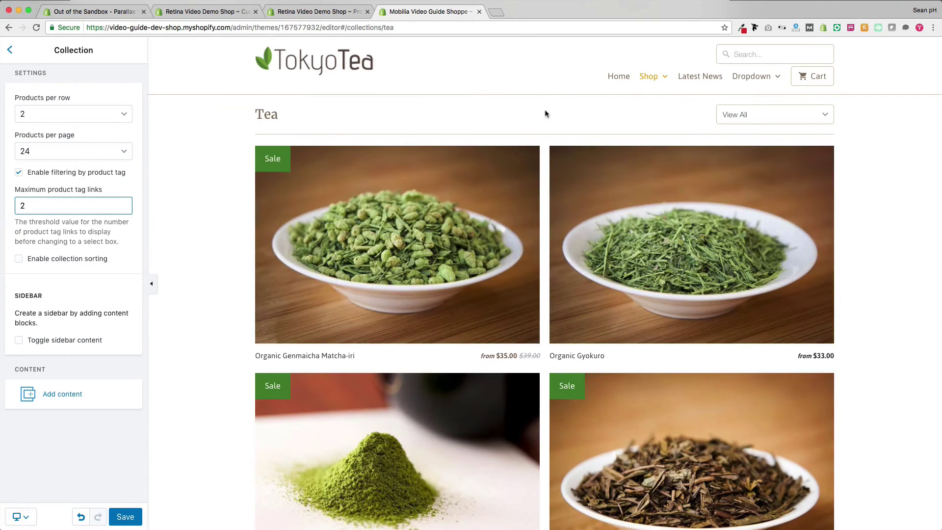
Check the tag filter choices on the Tea collection page and leave the products unfiltered
{"action": "left_click", "coordinate": [767, 122]}
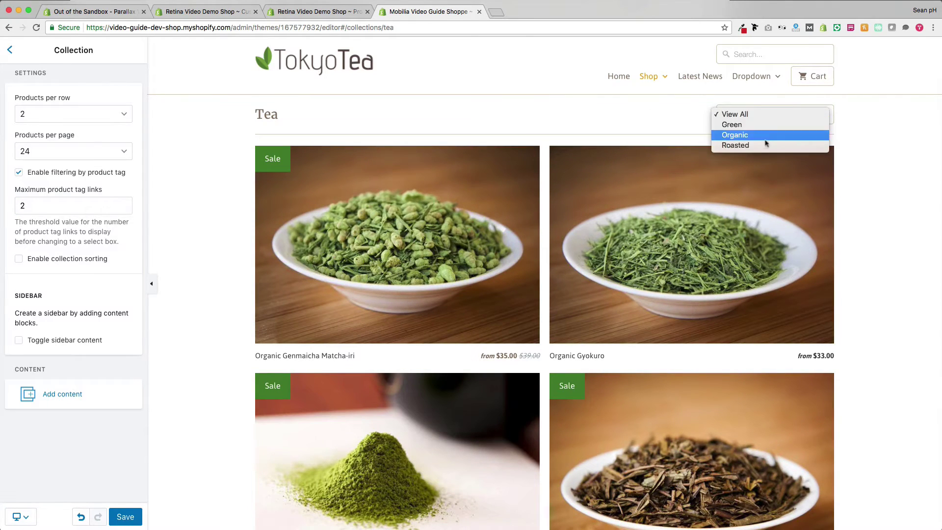
{"action": "left_click", "coordinate": [664, 110]}
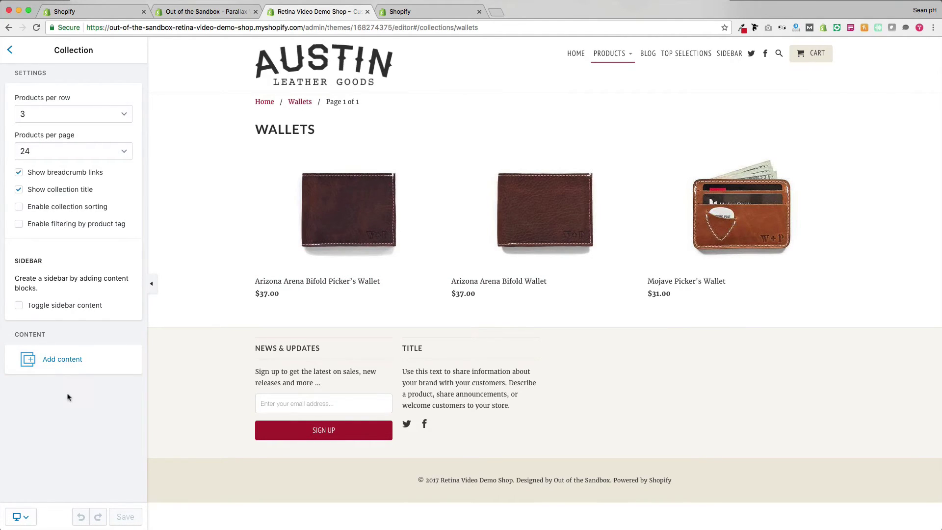
Try out a Tag list block in the Retina theme's Wallets page sidebar and delete it again
{"action": "left_click", "coordinate": [62, 362]}
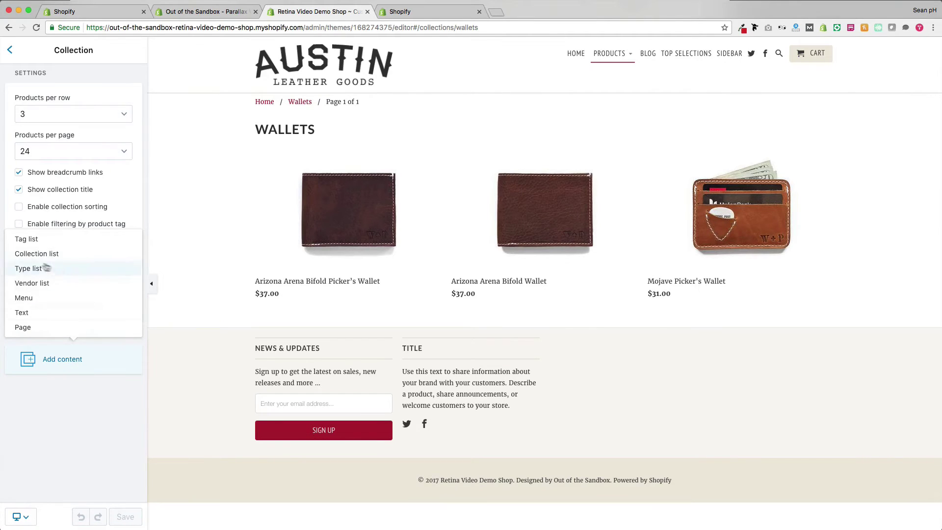
{"action": "left_click", "coordinate": [24, 239]}
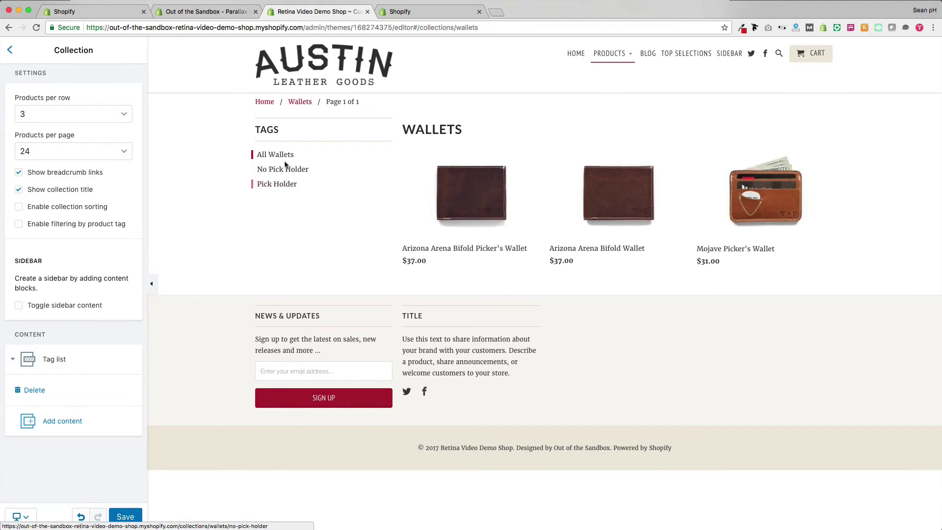
{"action": "left_click", "coordinate": [31, 391]}
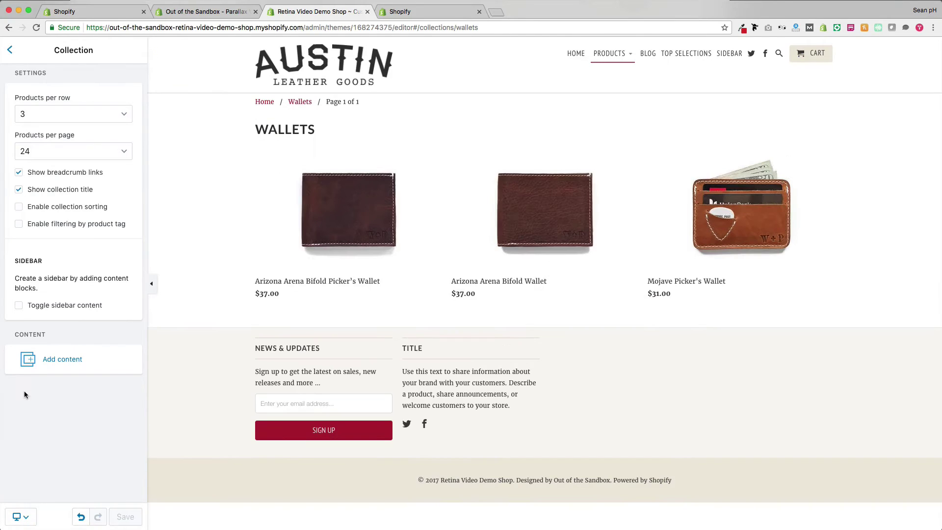
Add a Collection list block and a Type list block to the Wallets page sidebar
{"action": "left_click", "coordinate": [58, 366]}
{"action": "left_click", "coordinate": [53, 253]}
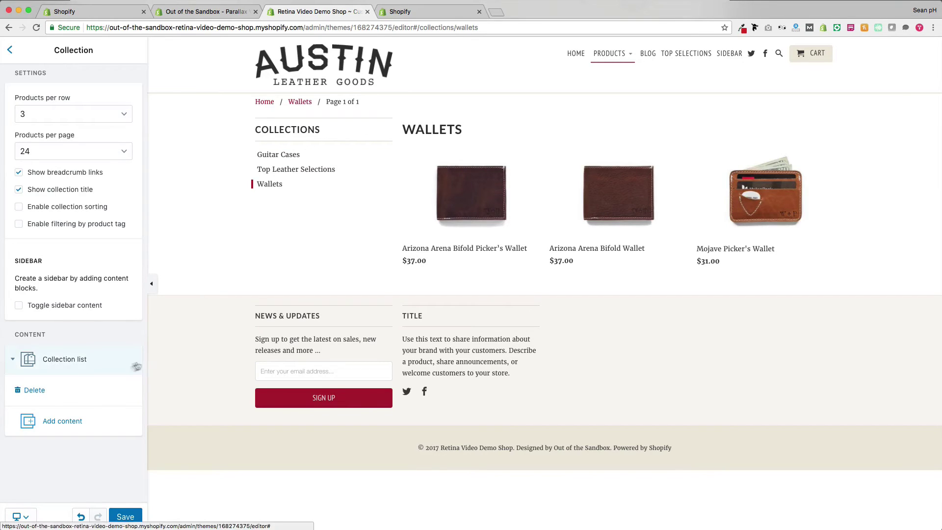
{"action": "left_click", "coordinate": [68, 421]}
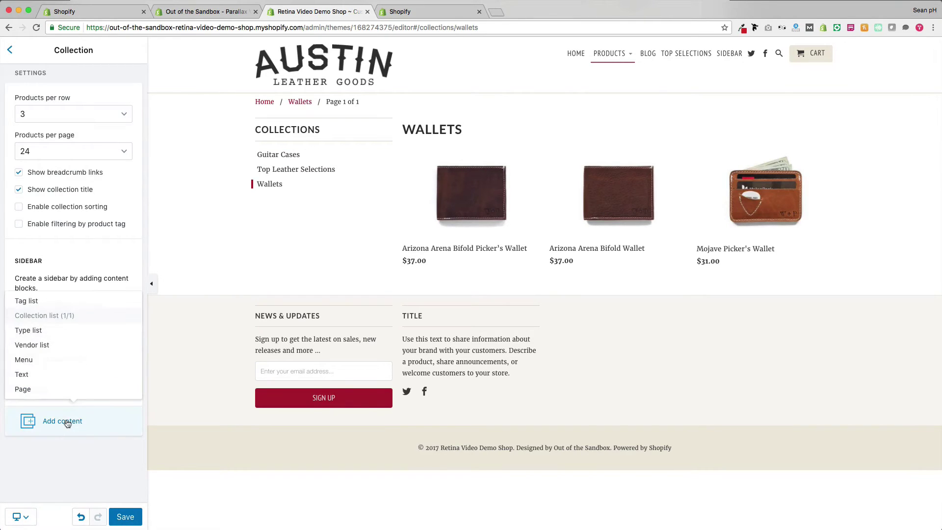
{"action": "left_click", "coordinate": [43, 332]}
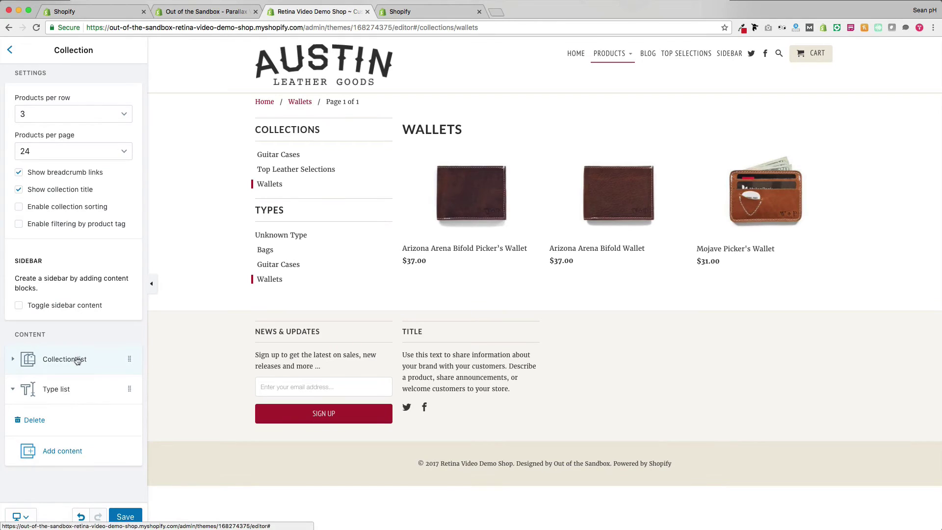
Add a Vendor list block and a Tag list block to the Wallets page sidebar
{"action": "left_click", "coordinate": [80, 456]}
{"action": "left_click", "coordinate": [41, 379]}
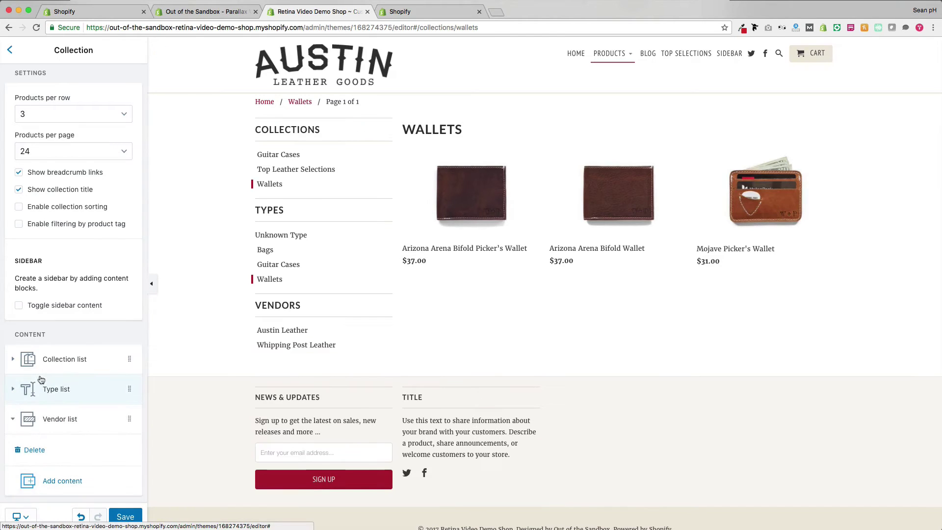
{"action": "scroll", "coordinate": [37, 475], "scroll_direction": "down", "scroll_amount": 1}
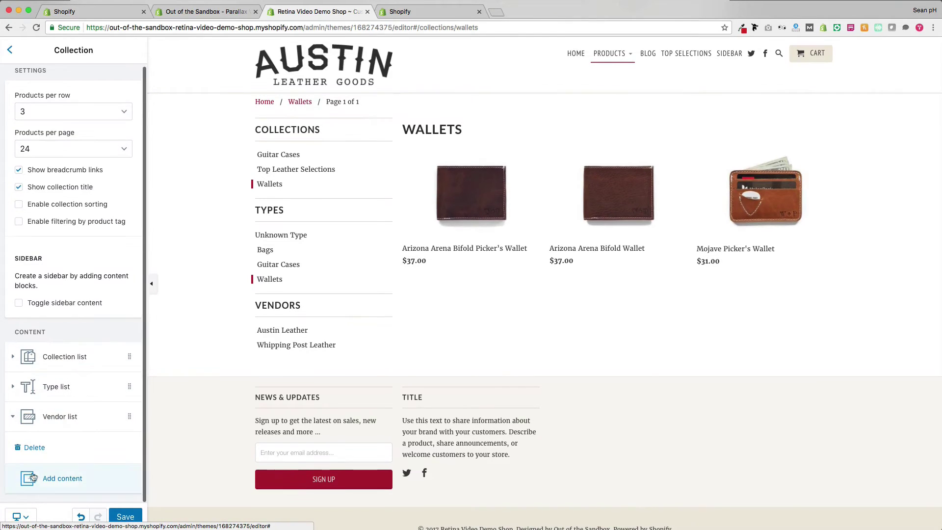
{"action": "left_click", "coordinate": [58, 478]}
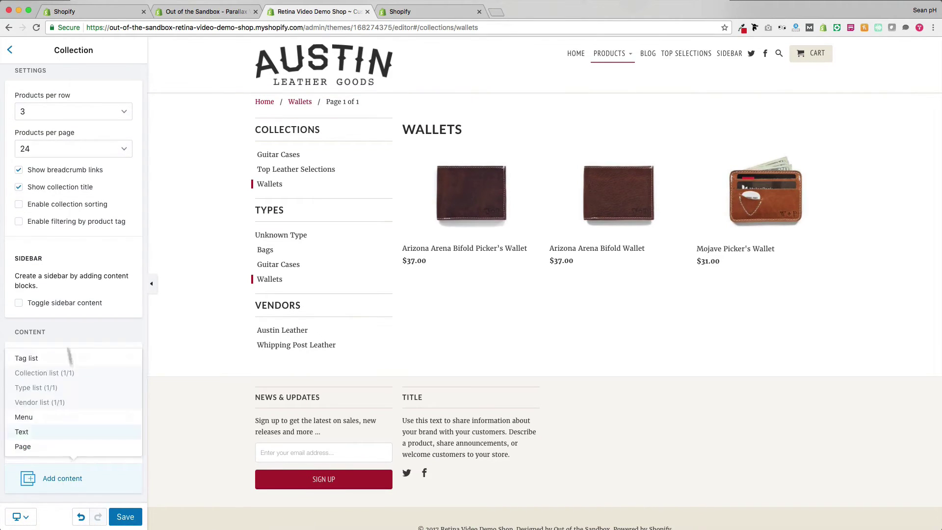
{"action": "left_click", "coordinate": [27, 358]}
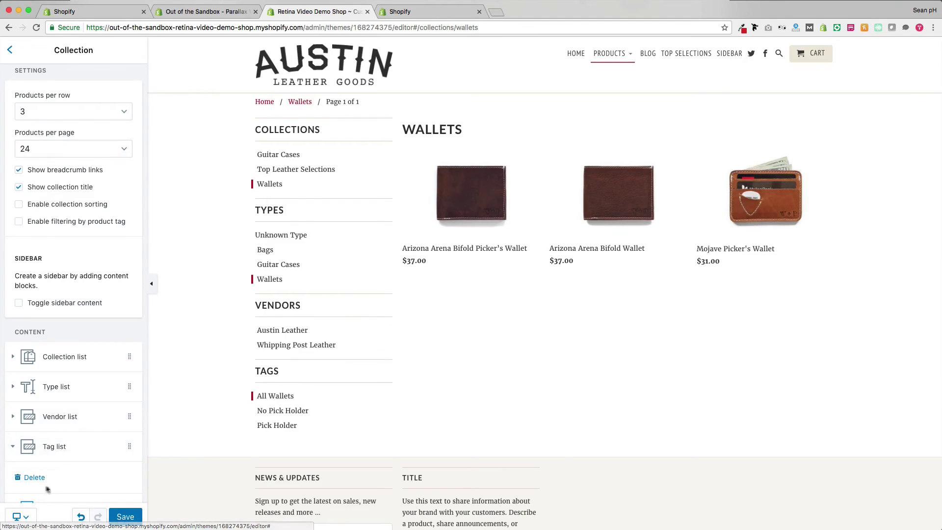
Add a Menu block to the sidebar, assign the Links menu to it, and review its links in the preview
{"action": "scroll", "coordinate": [44, 486], "scroll_direction": "down", "scroll_amount": 2}
{"action": "left_click", "coordinate": [68, 482]}
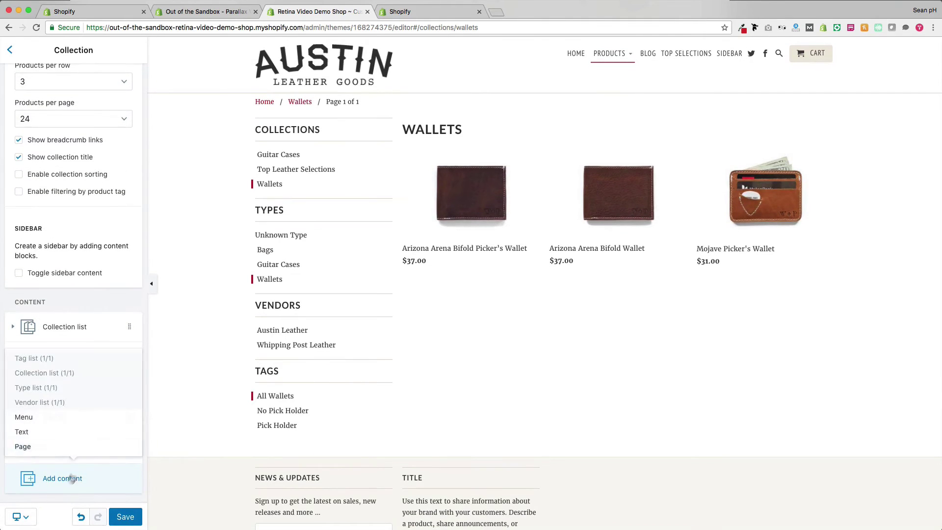
{"action": "left_click", "coordinate": [23, 417]}
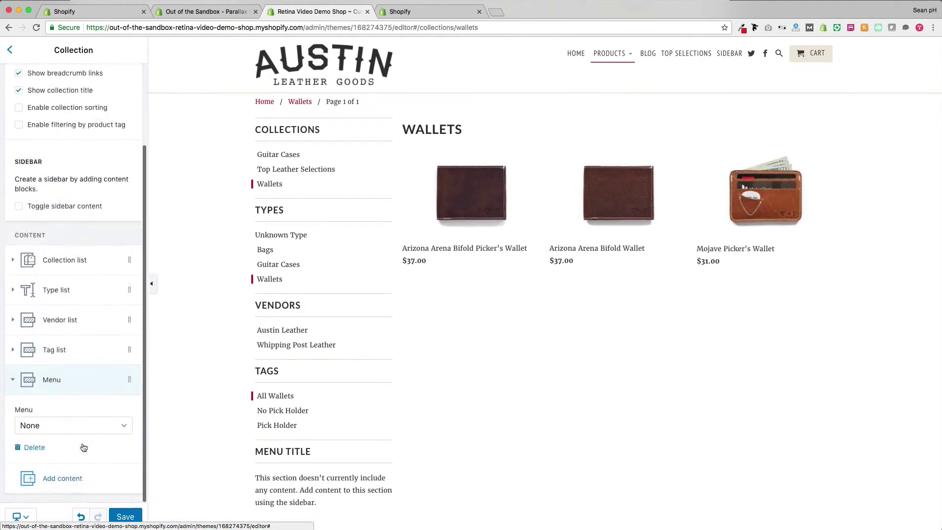
{"action": "left_click", "coordinate": [98, 427]}
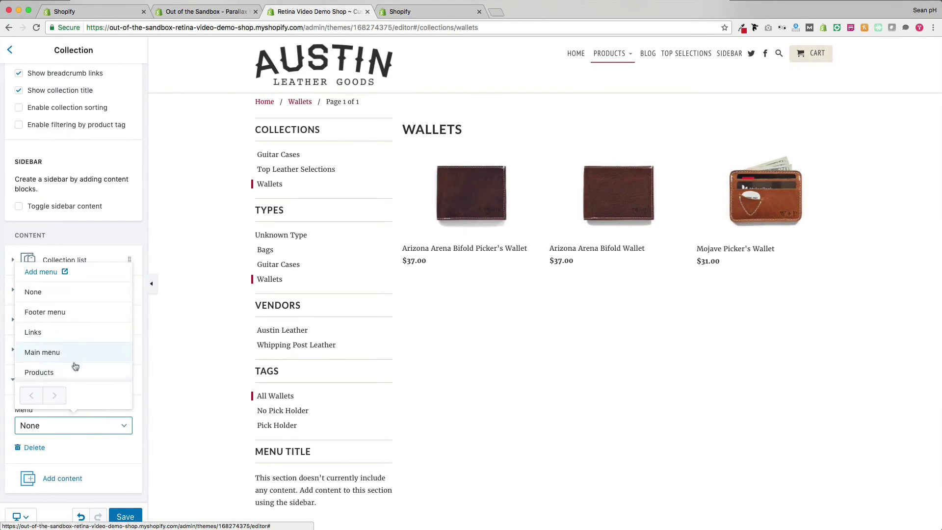
{"action": "left_click", "coordinate": [74, 333]}
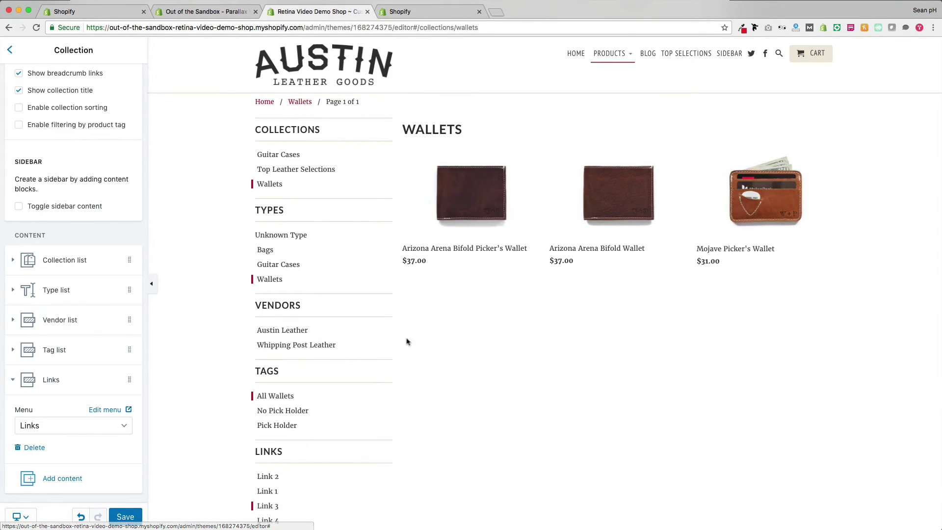
{"action": "scroll", "coordinate": [295, 442], "scroll_direction": "down", "scroll_amount": 2}
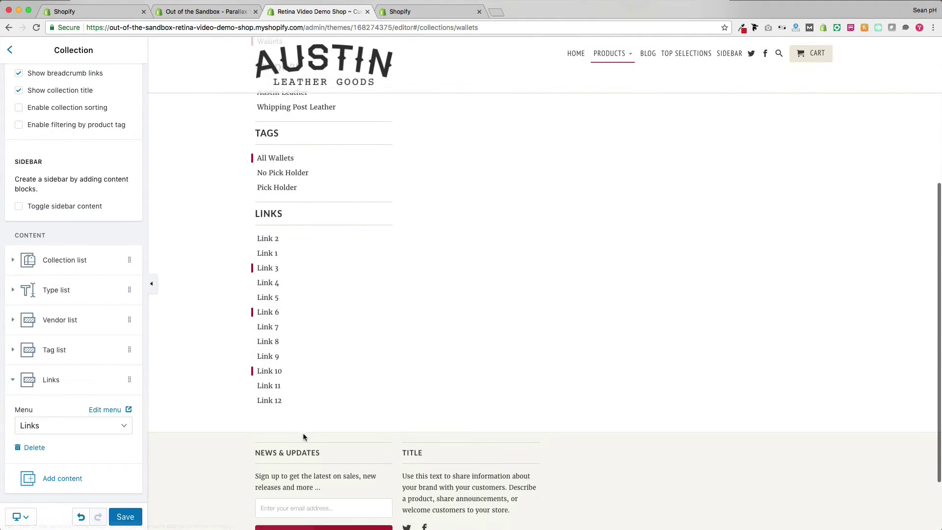
{"action": "scroll", "coordinate": [324, 436], "scroll_direction": "down", "scroll_amount": 2}
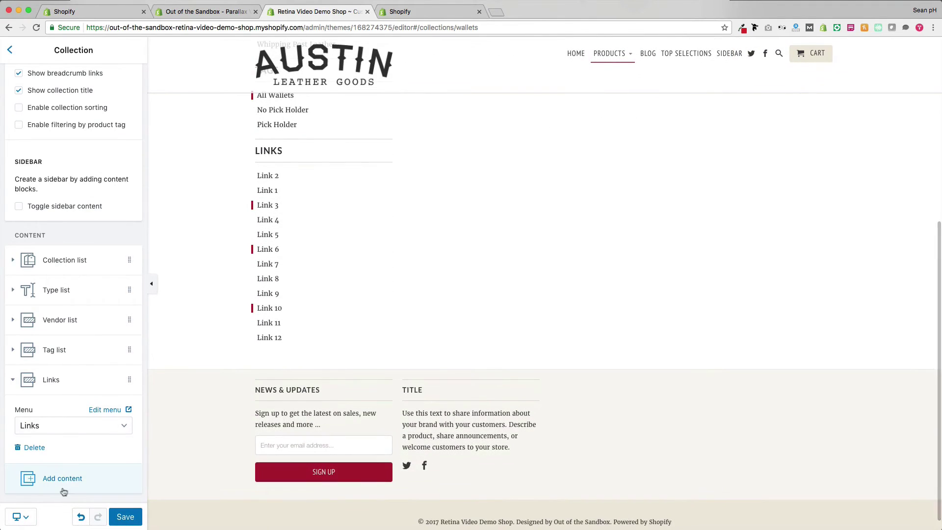
Add a Text block to the sidebar and change its heading to "Heading One"
{"action": "left_click", "coordinate": [71, 482]}
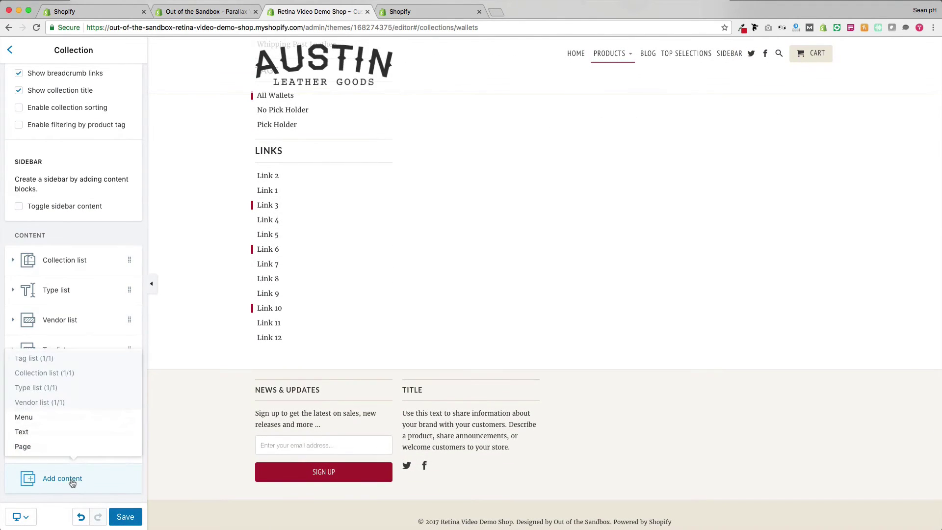
{"action": "left_click", "coordinate": [44, 436]}
{"action": "scroll", "coordinate": [69, 415], "scroll_direction": "down", "scroll_amount": 2}
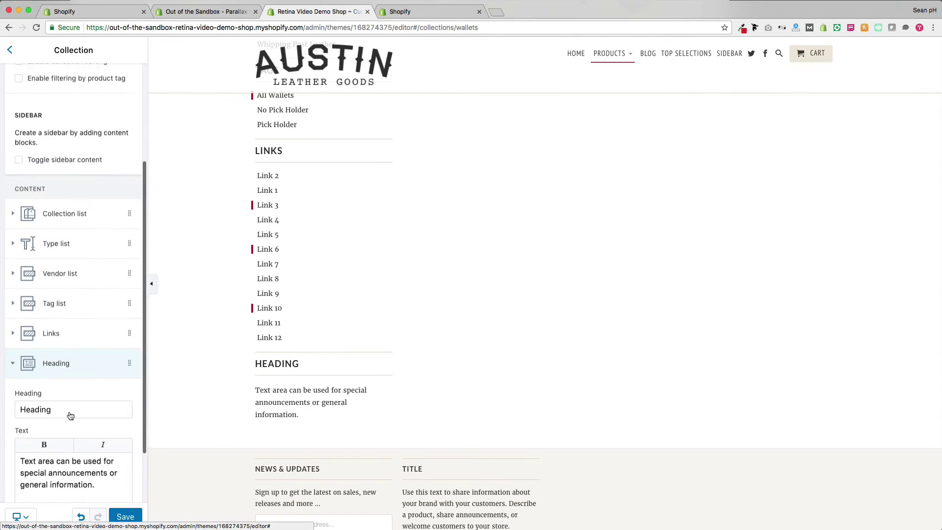
{"action": "scroll", "coordinate": [70, 415], "scroll_direction": "down", "scroll_amount": 2}
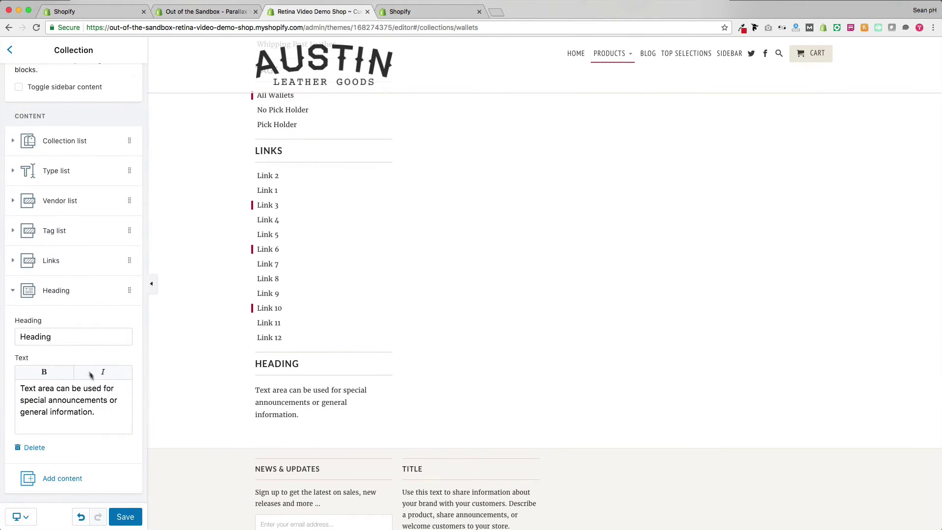
{"action": "double_click", "coordinate": [65, 338]}
{"action": "key", "text": "Right"}
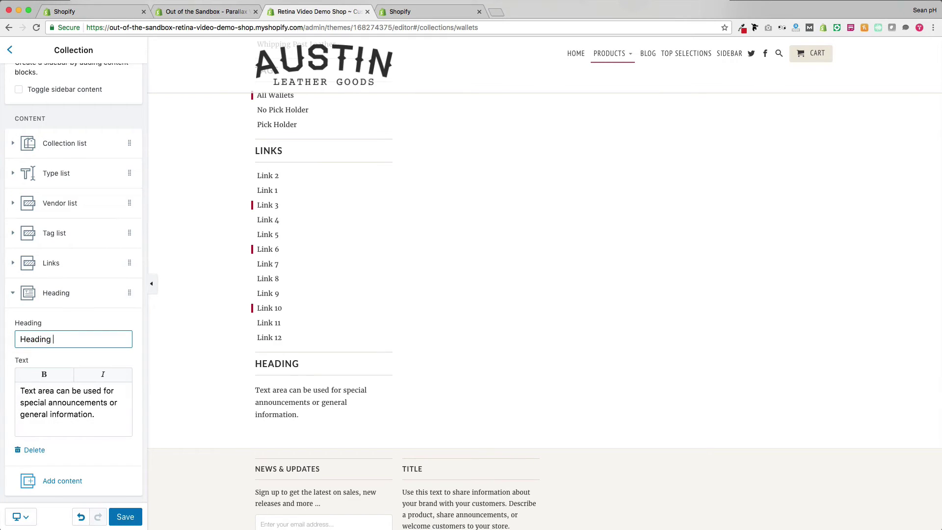
In the Heading One block's text, make "Text" bold and italicize "nnouncements" within "announcements"
{"action": "left_click", "coordinate": [21, 390]}
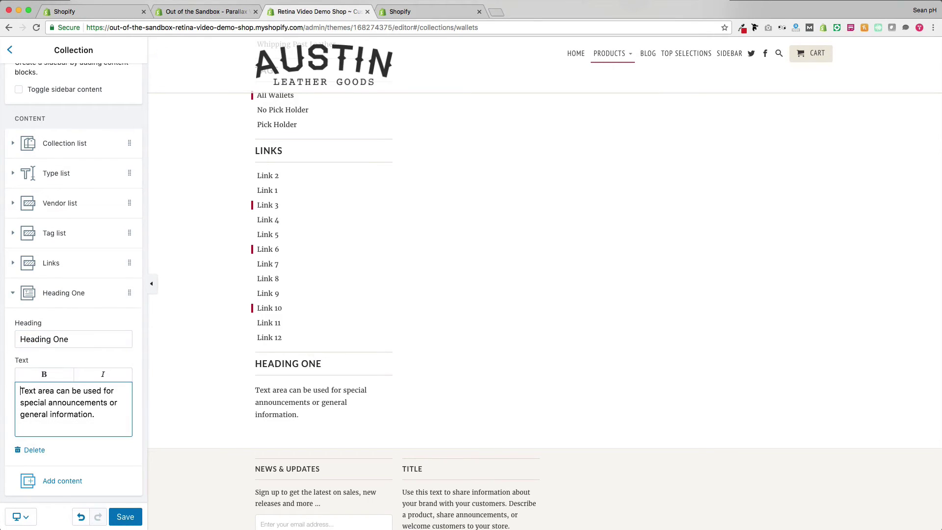
{"action": "double_click", "coordinate": [36, 390]}
{"action": "left_click", "coordinate": [44, 374]}
{"action": "left_click_drag", "start_coordinate": [51, 403], "coordinate": [110, 402]}
{"action": "left_click", "coordinate": [103, 375]}
Insert a paragraph break before "announcements" and a single line break before "be used" in the Heading One text
{"action": "left_click", "coordinate": [52, 415]}
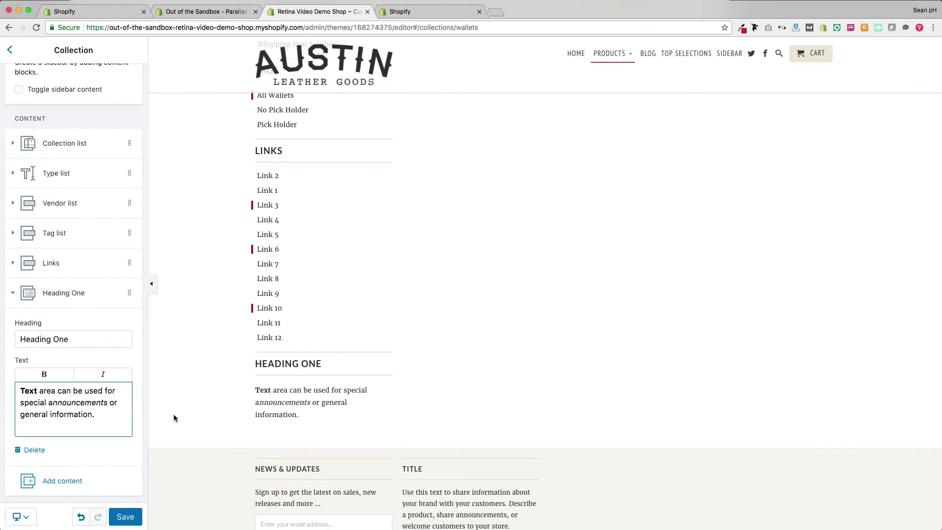
{"action": "key", "text": "Return"}
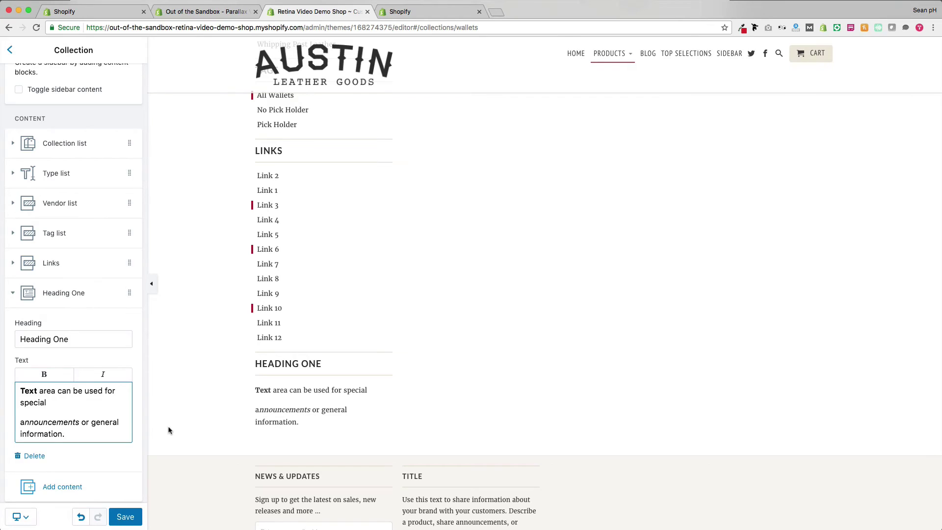
{"action": "key", "text": "shift+Return"}
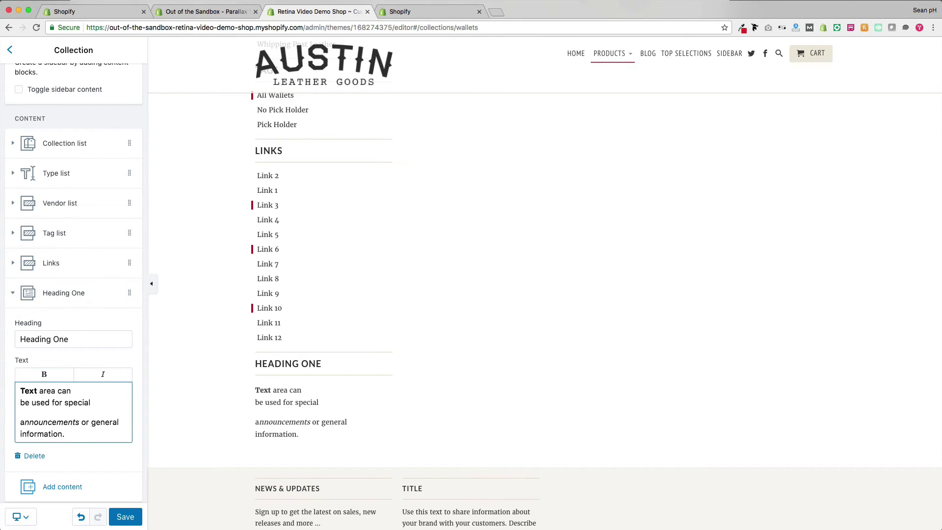
Add a Page block to the sidebar showing the About Retina page, and review the sidebar in the preview
{"action": "scroll", "coordinate": [139, 434], "scroll_direction": "down", "scroll_amount": 1}
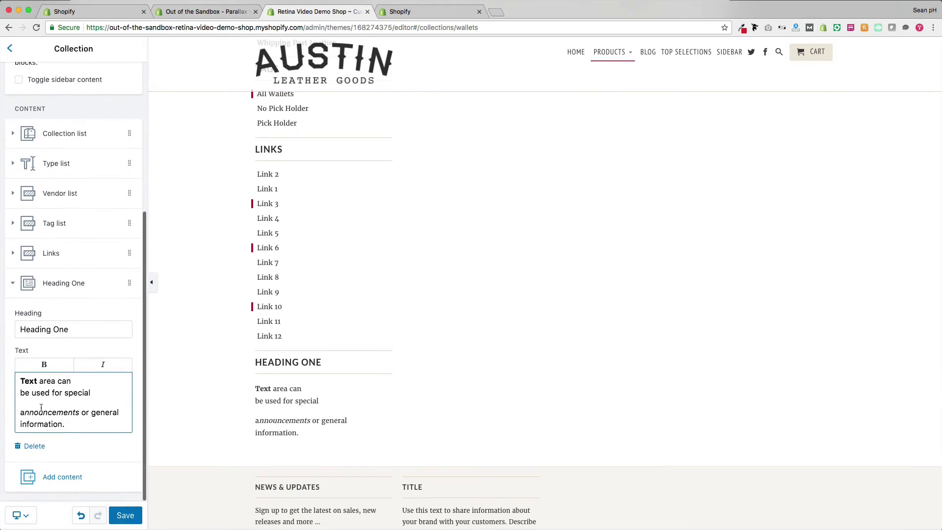
{"action": "left_click", "coordinate": [59, 484]}
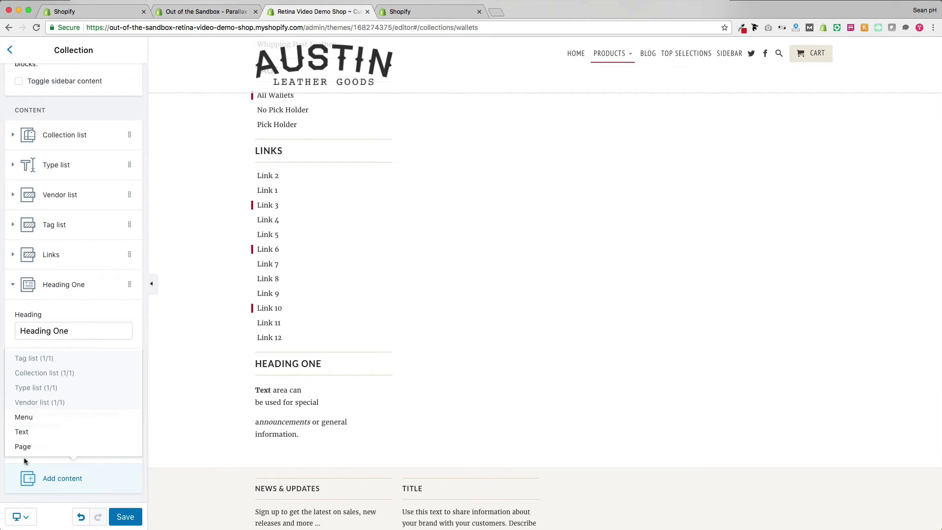
{"action": "left_click", "coordinate": [28, 451]}
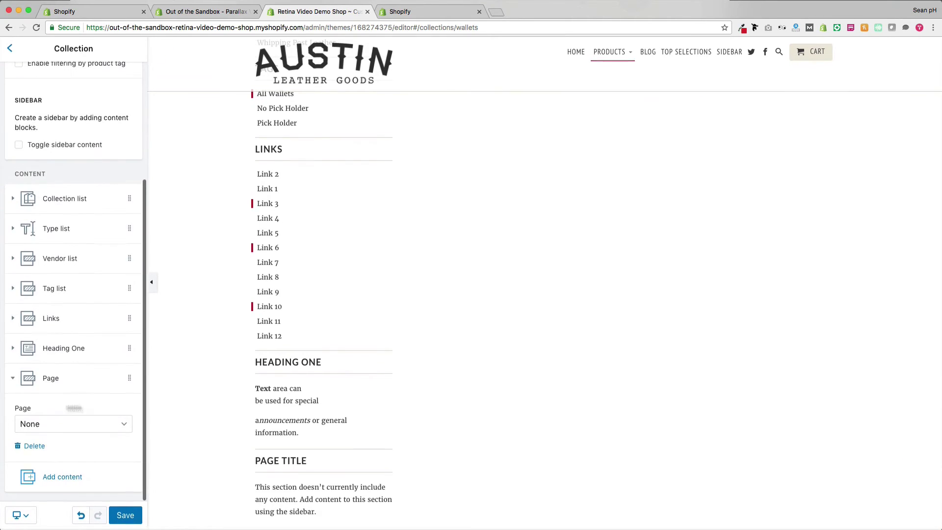
{"action": "left_click", "coordinate": [107, 427]}
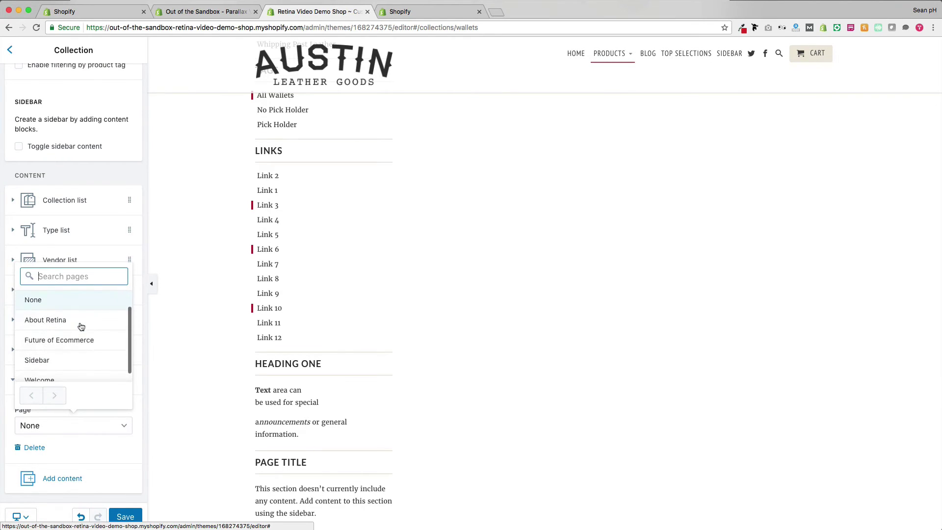
{"action": "left_click", "coordinate": [81, 327]}
{"action": "scroll", "coordinate": [461, 316], "scroll_direction": "down", "scroll_amount": 5}
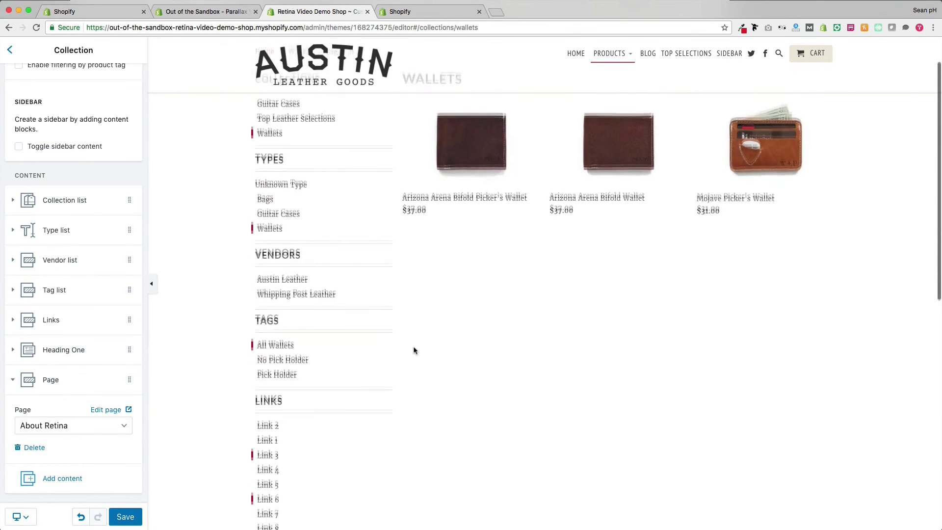
{"action": "scroll", "coordinate": [411, 346], "scroll_direction": "down", "scroll_amount": 4}
{"action": "scroll", "coordinate": [411, 350], "scroll_direction": "down", "scroll_amount": 3}
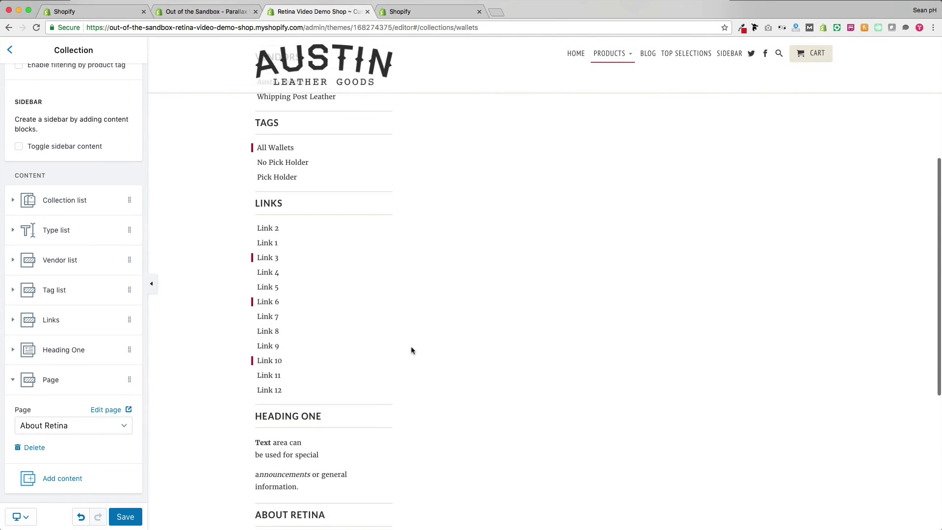
Reorder the sidebar blocks so Links, Tag list and Page come first, above Collection list
{"action": "left_click_drag", "start_coordinate": [129, 322], "coordinate": [127, 270]}
{"action": "left_click_drag", "start_coordinate": [131, 313], "coordinate": [125, 280]}
{"action": "left_click_drag", "start_coordinate": [127, 379], "coordinate": [126, 337]}
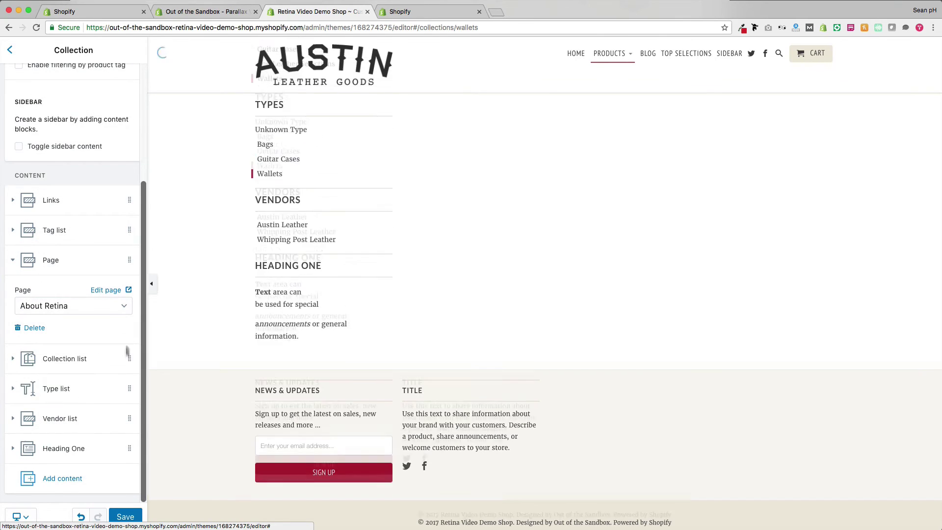
Check which content block types can still be added to the Wallets page sidebar
{"action": "left_click", "coordinate": [68, 478]}
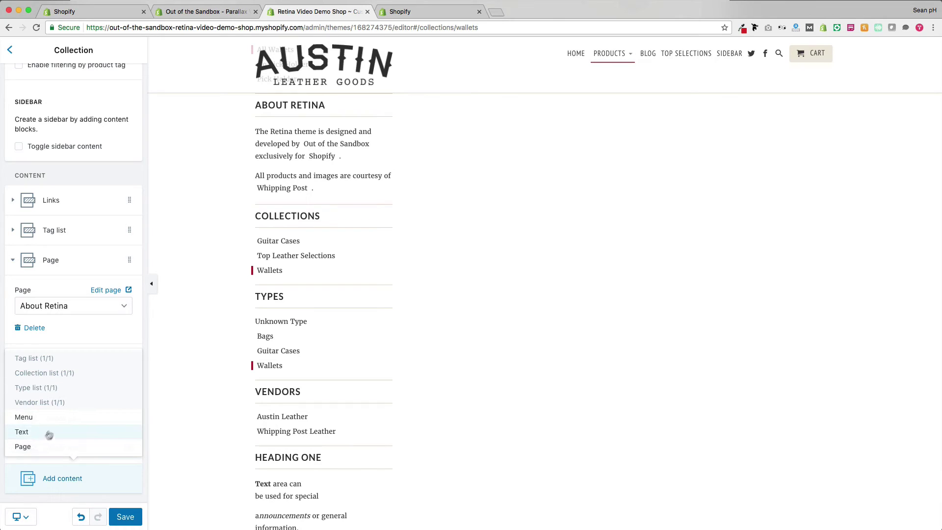
{"action": "left_click", "coordinate": [100, 332]}
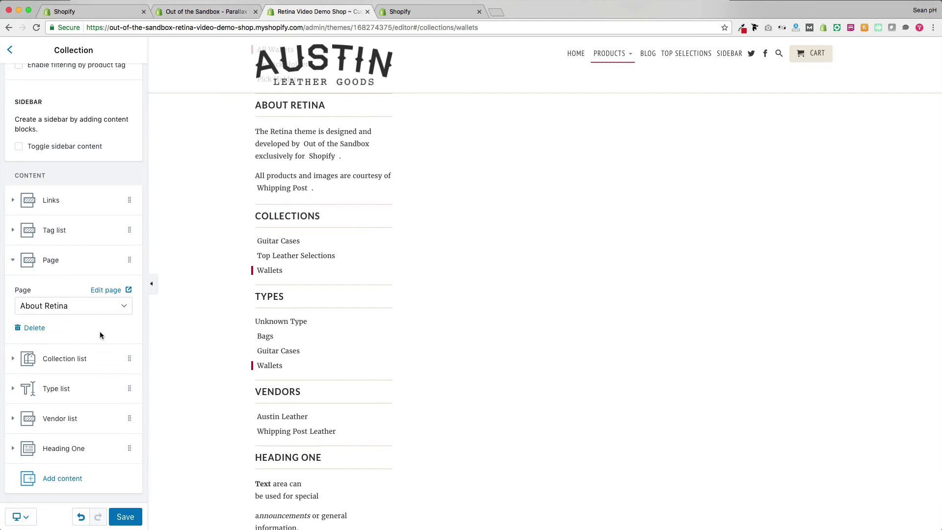
Enable toggling of the sidebar content, then try expanding and collapsing the sidebar headings such as Tags in the Wallets page preview
{"action": "scroll", "coordinate": [546, 284], "scroll_direction": "up", "scroll_amount": 4}
{"action": "scroll", "coordinate": [546, 283], "scroll_direction": "up", "scroll_amount": 5}
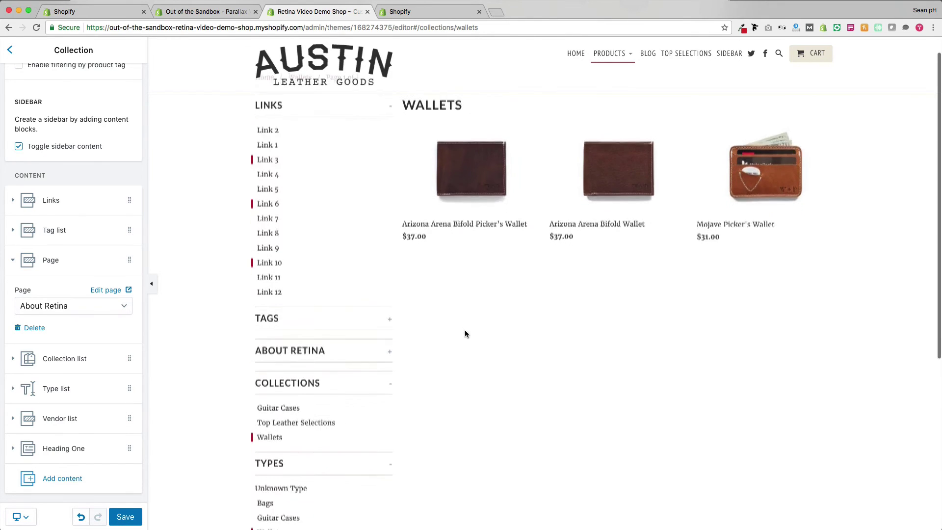
{"action": "left_click", "coordinate": [369, 341]}
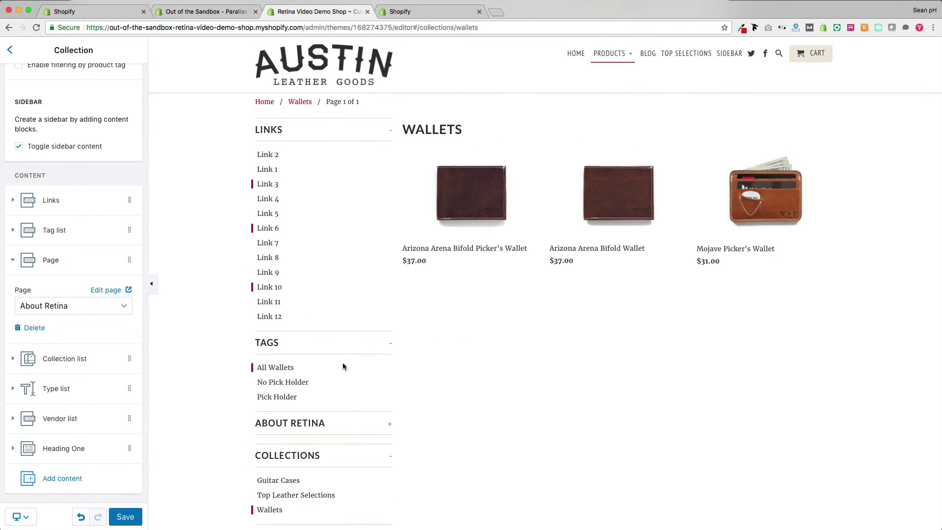
{"action": "scroll", "coordinate": [342, 353], "scroll_direction": "down", "scroll_amount": 3}
{"action": "left_click", "coordinate": [345, 320]}
{"action": "left_click", "coordinate": [364, 318]}
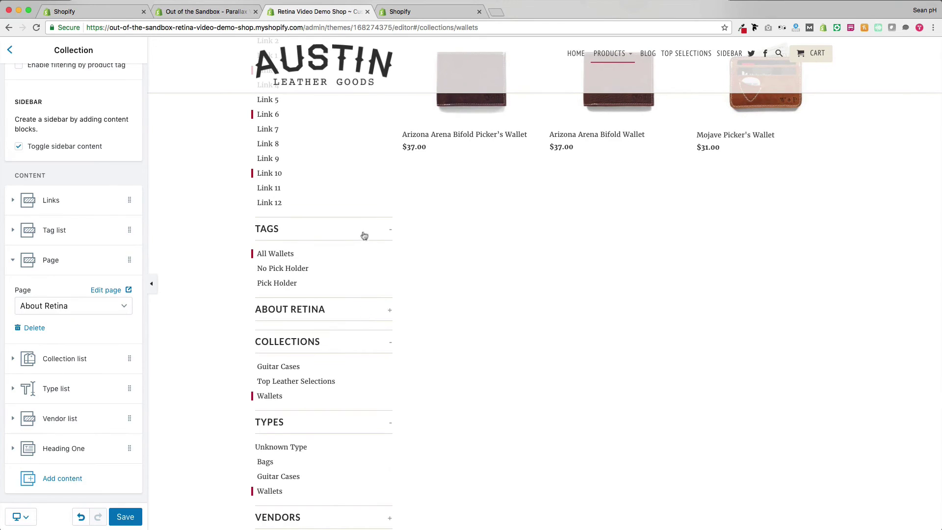
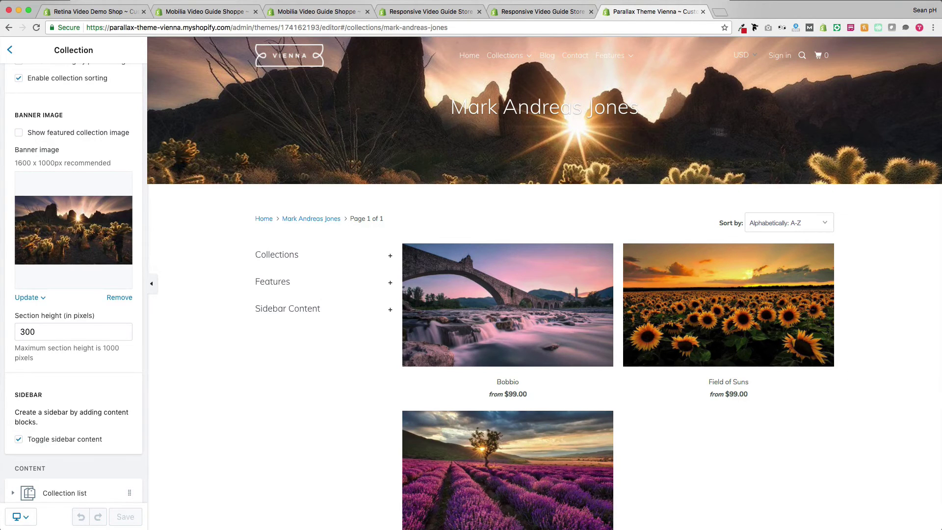
Examine the collection page banner in the Parallax Vienna preview and its Banner image settings
{"action": "scroll", "coordinate": [866, 261], "scroll_direction": "down", "scroll_amount": 3}
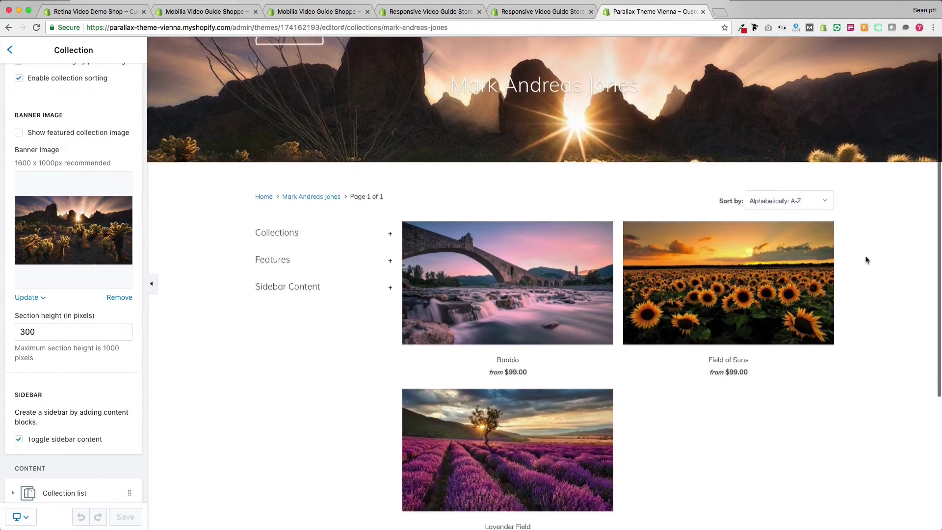
{"action": "scroll", "coordinate": [866, 260], "scroll_direction": "up", "scroll_amount": 2}
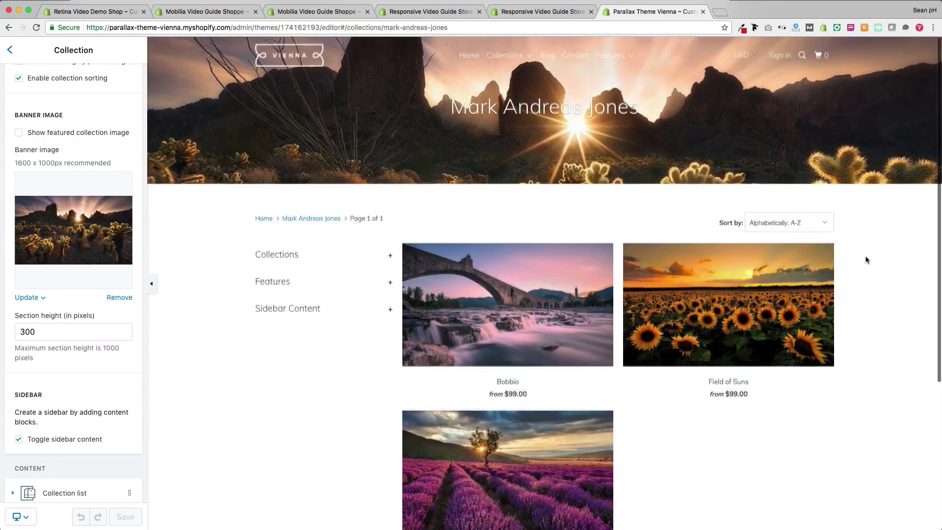
{"action": "scroll", "coordinate": [866, 260], "scroll_direction": "down", "scroll_amount": 2}
{"action": "scroll", "coordinate": [867, 261], "scroll_direction": "up", "scroll_amount": 4}
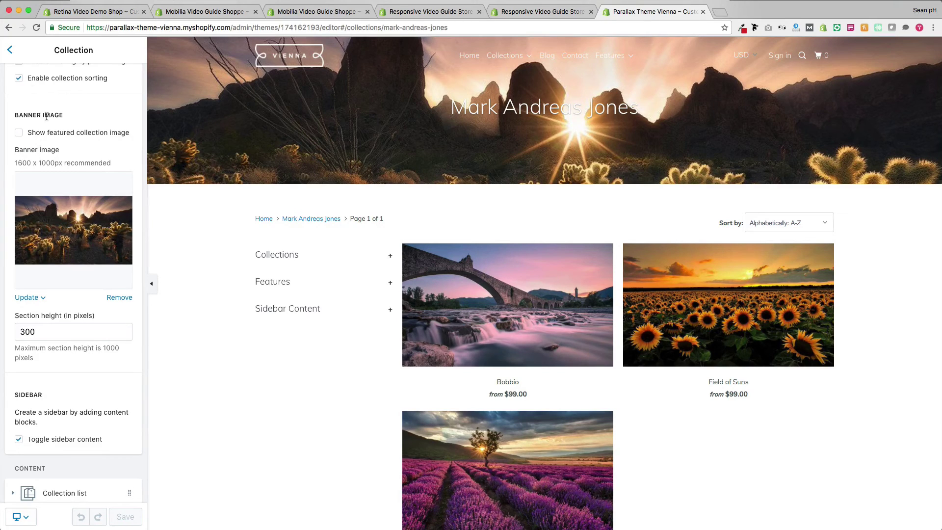
{"action": "scroll", "coordinate": [75, 124], "scroll_direction": "down", "scroll_amount": 2}
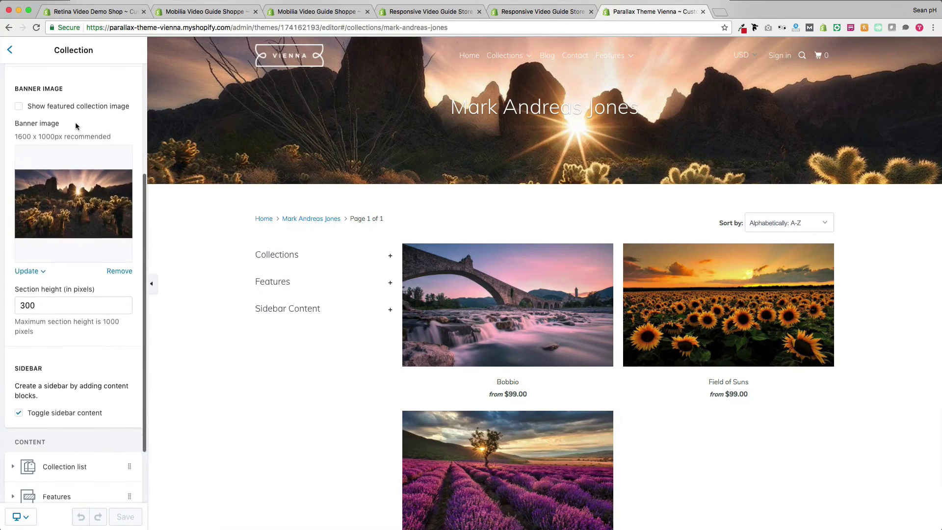
{"action": "scroll", "coordinate": [75, 127], "scroll_direction": "up", "scroll_amount": 3}
{"action": "scroll", "coordinate": [75, 126], "scroll_direction": "down", "scroll_amount": 1}
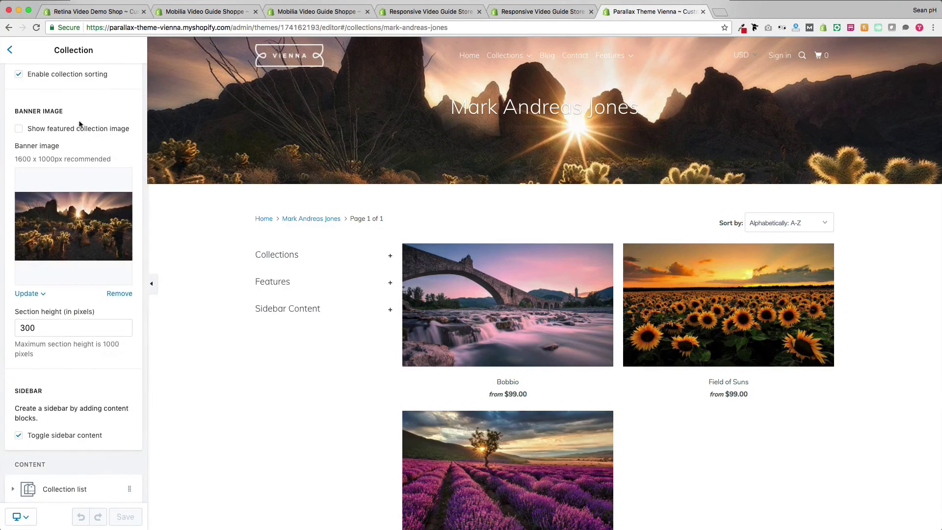
{"action": "scroll", "coordinate": [88, 118], "scroll_direction": "down", "scroll_amount": 1}
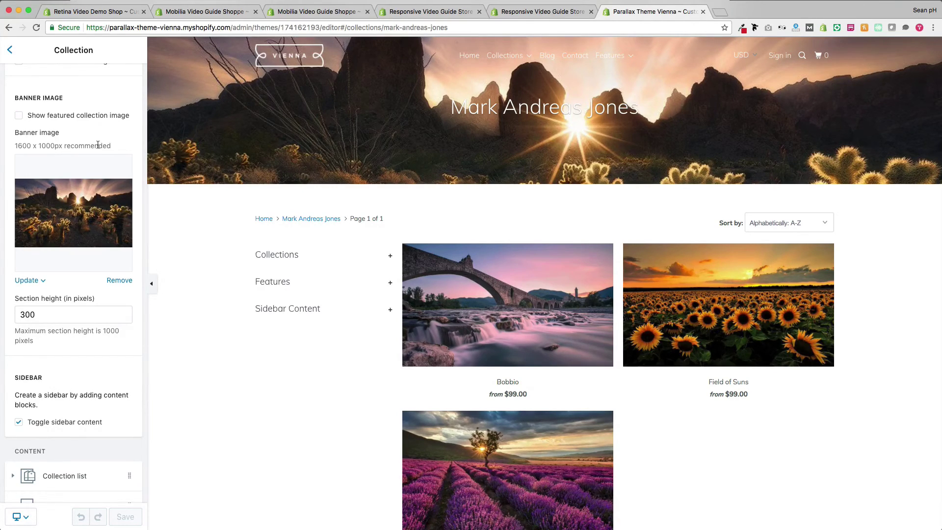
Switch to the Responsive theme editor and look over the banner on the Special Edition collection page
{"action": "left_click", "coordinate": [445, 14]}
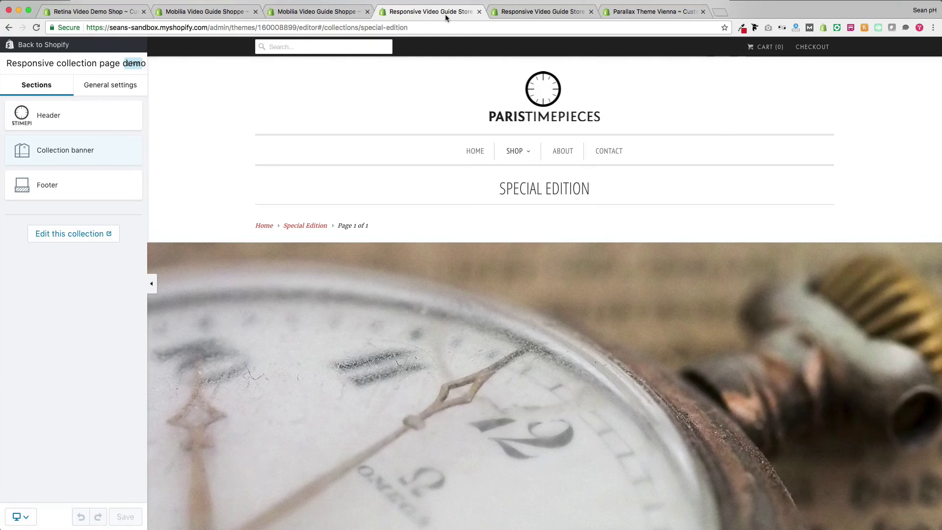
{"action": "scroll", "coordinate": [431, 131], "scroll_direction": "down", "scroll_amount": 5}
{"action": "scroll", "coordinate": [431, 131], "scroll_direction": "up", "scroll_amount": 3}
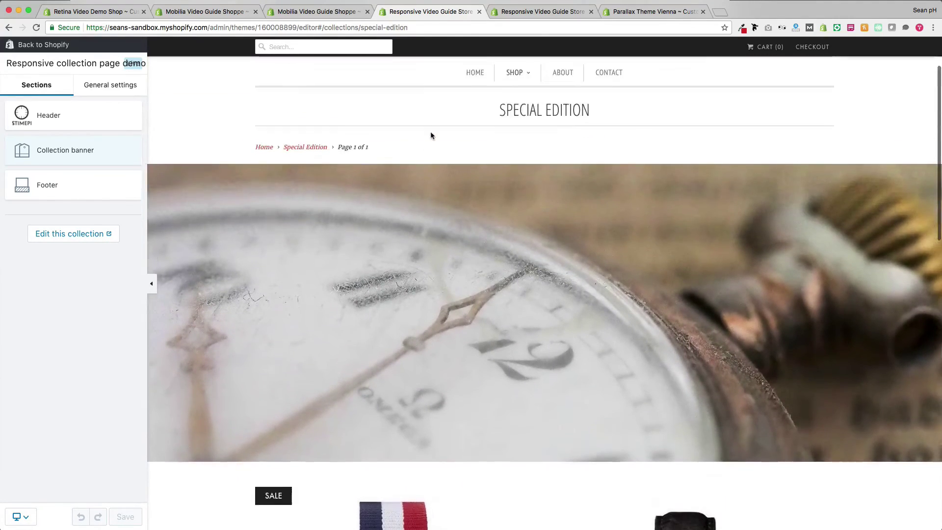
{"action": "scroll", "coordinate": [430, 131], "scroll_direction": "up", "scroll_amount": 3}
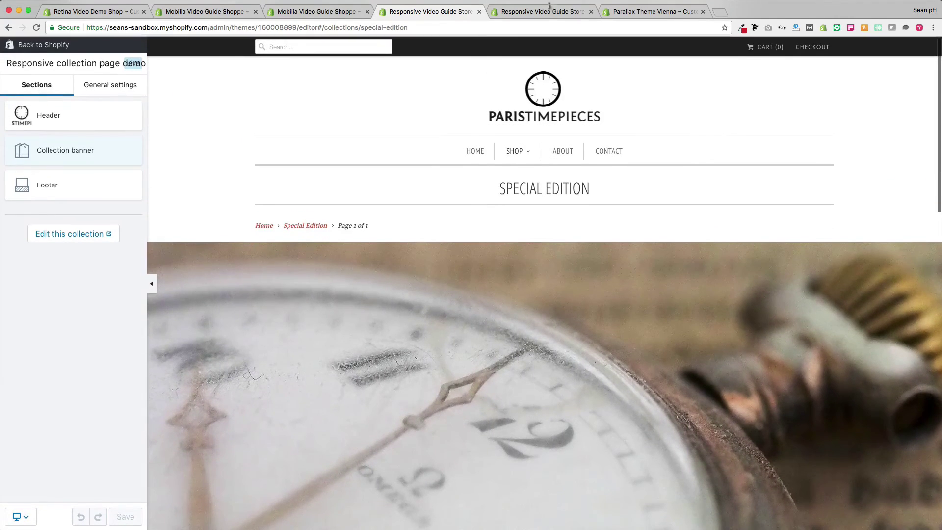
View the Special Edition collection in the store admin and check which template suffixes are available under Theme templates
{"action": "left_click", "coordinate": [547, 11]}
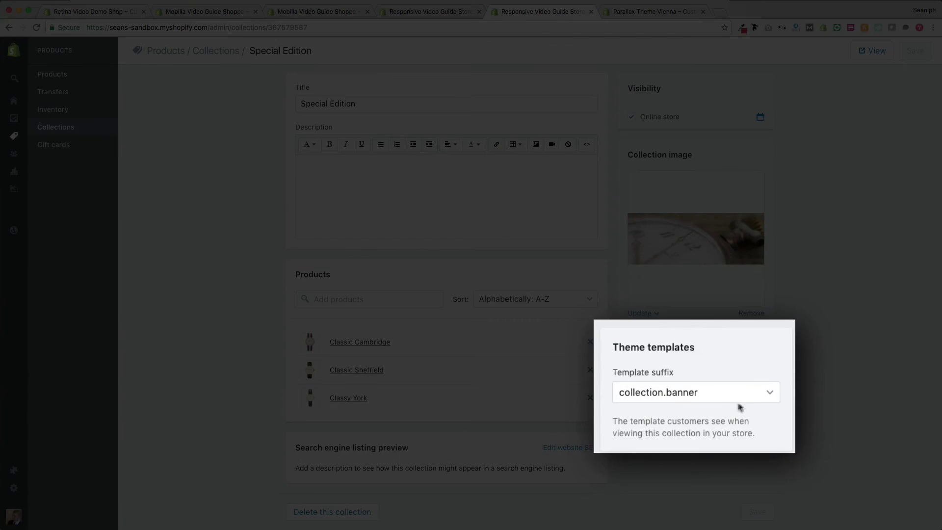
{"action": "left_click", "coordinate": [724, 396]}
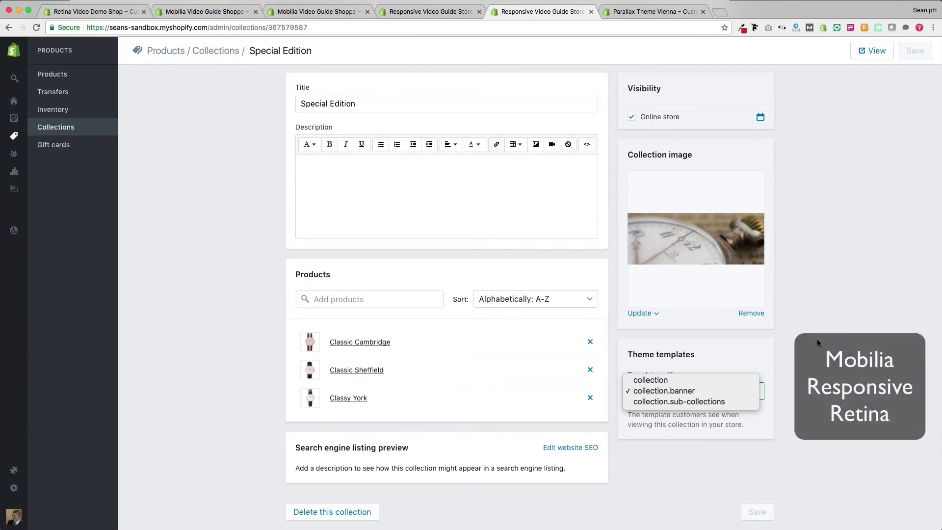
{"action": "left_click", "coordinate": [816, 339]}
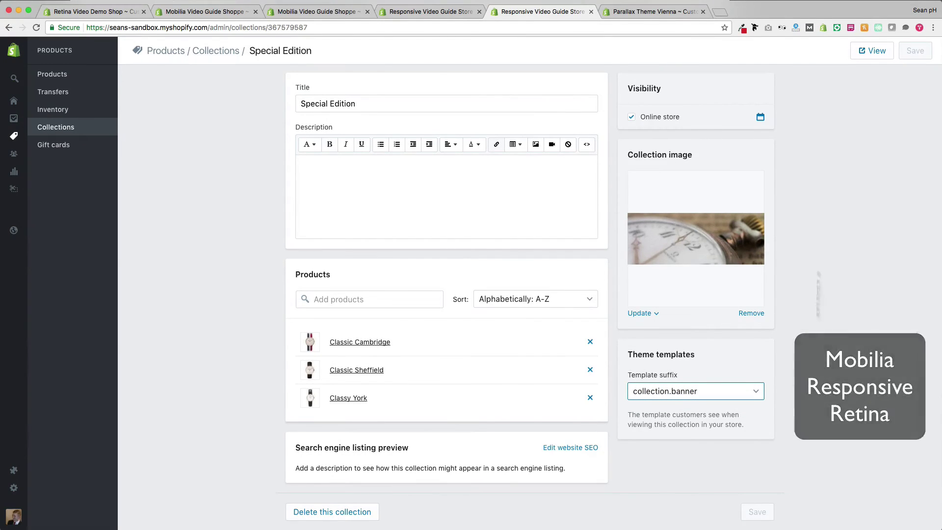
In the Mobilia theme editor, preview the Shop collection page, follow its Tea sub-collection, and return to Shop
{"action": "left_click", "coordinate": [626, 17]}
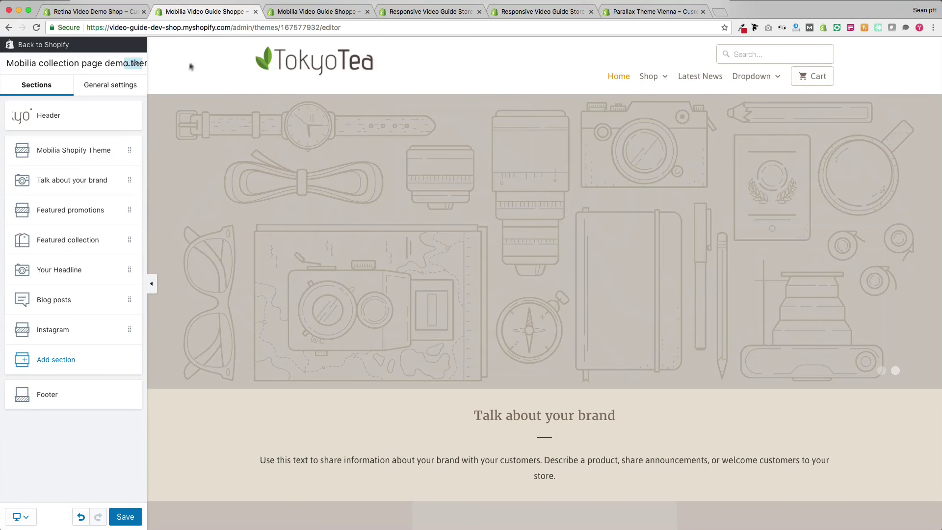
{"action": "mouse_move", "coordinate": [649, 83]}
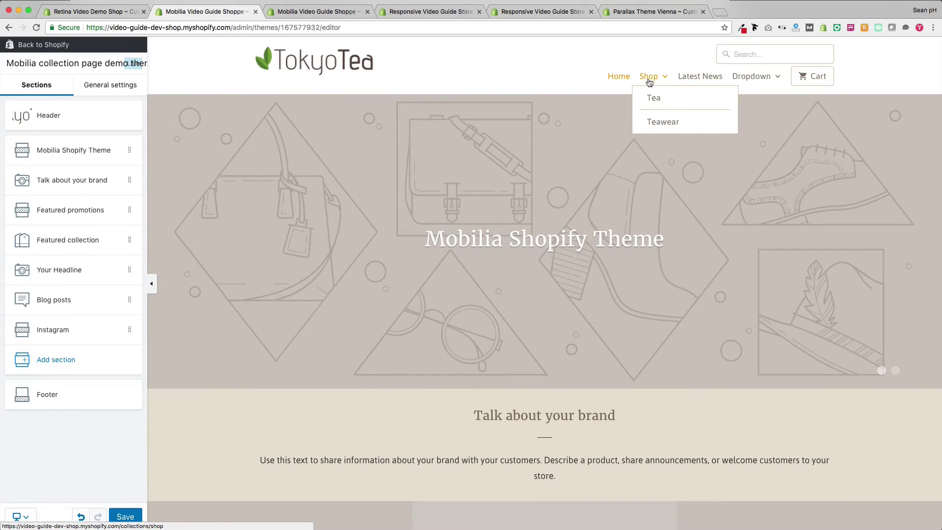
{"action": "left_click", "coordinate": [649, 78]}
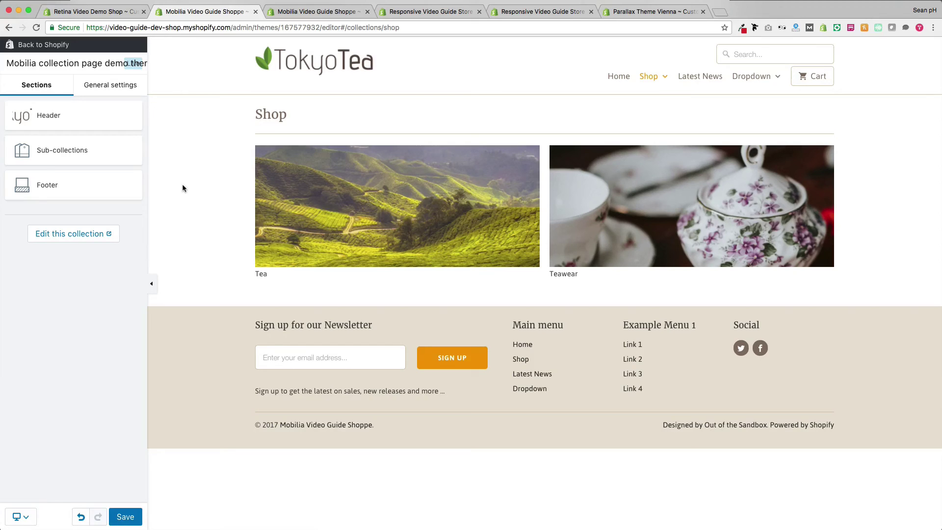
{"action": "left_click", "coordinate": [391, 219]}
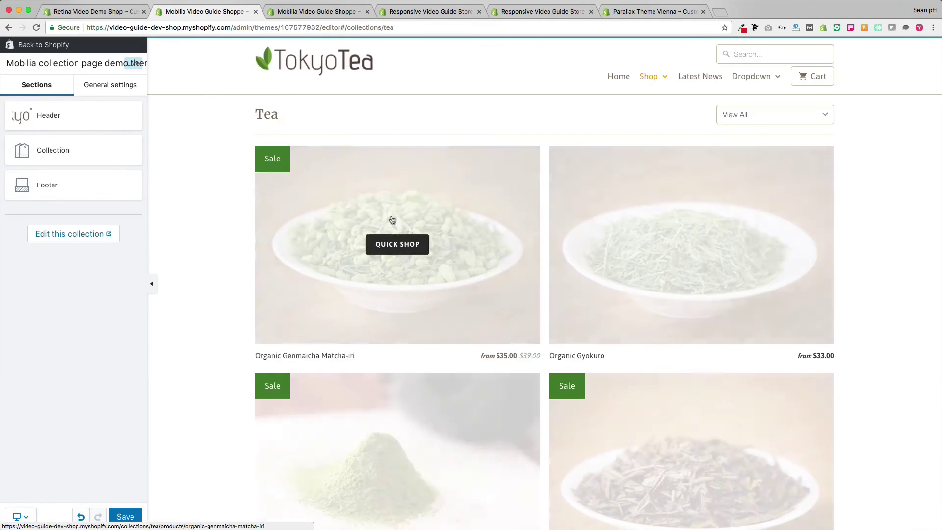
{"action": "key", "text": "super+bracketleft"}
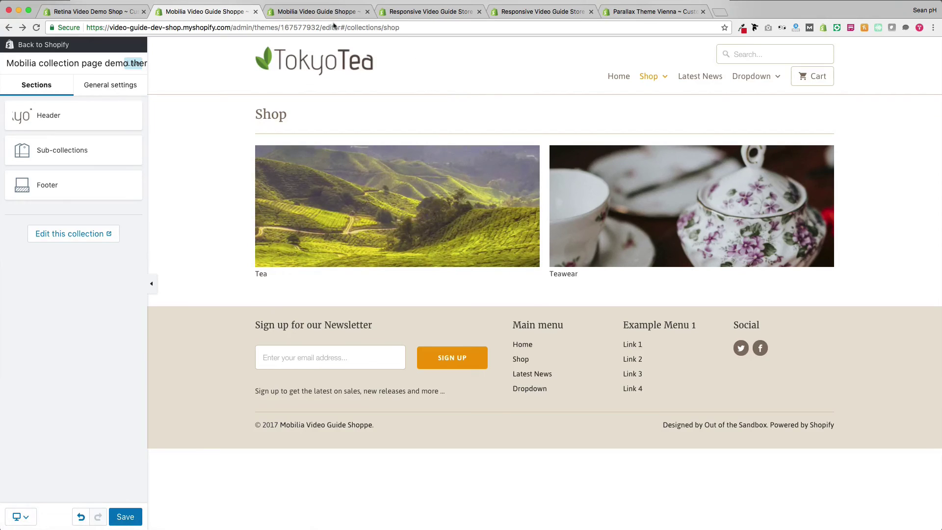
Open the Shop collection in the Mobilia store admin and choose collection.sub-collections as its template suffix
{"action": "left_click", "coordinate": [303, 16]}
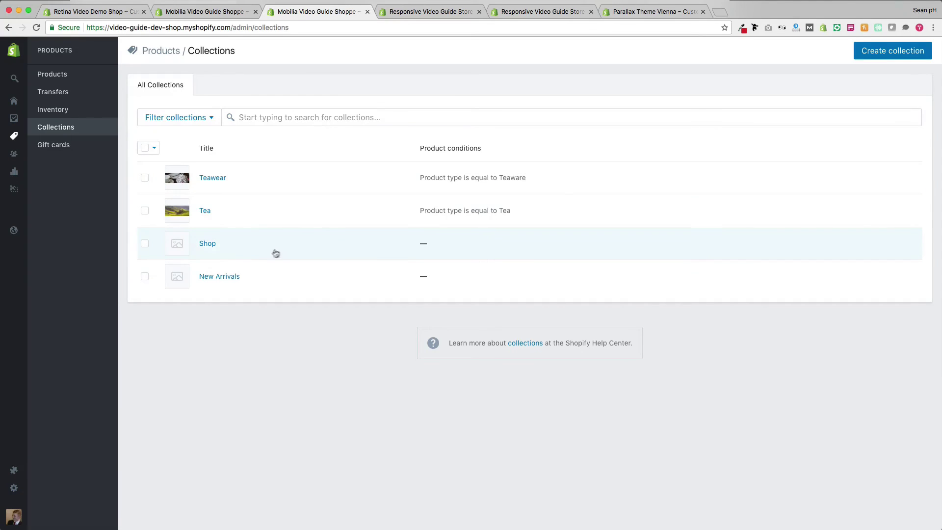
{"action": "left_click", "coordinate": [207, 244]}
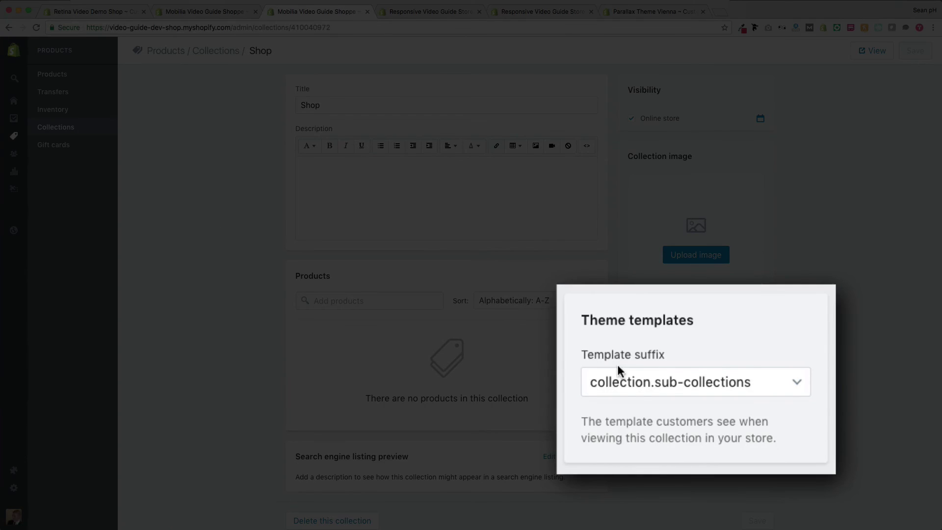
{"action": "left_click", "coordinate": [668, 393]}
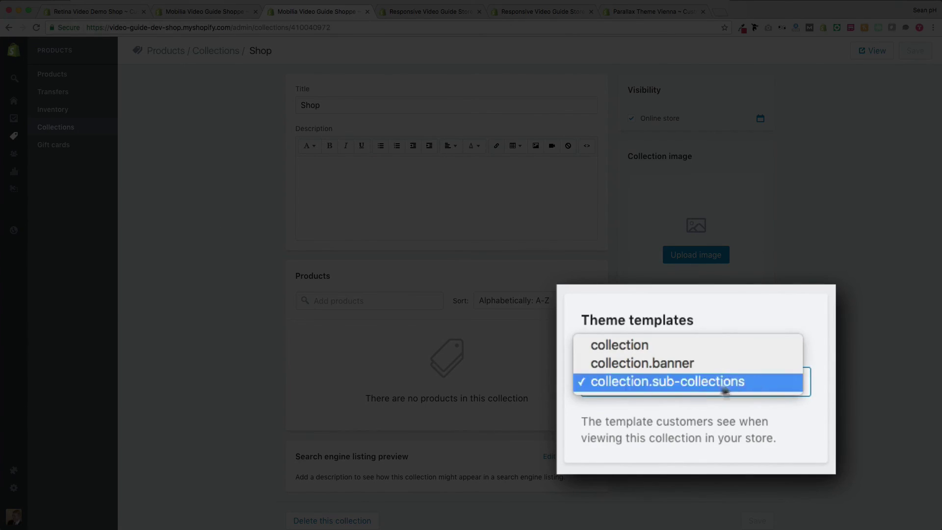
{"action": "left_click", "coordinate": [724, 388]}
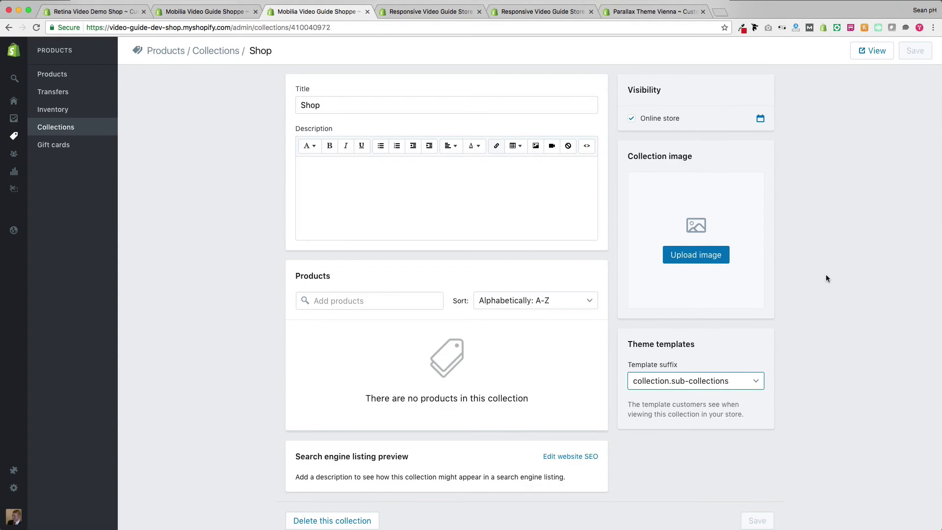
Find the Shop menu in the store's navigation and open it for editing to check its collection links
{"action": "left_click", "coordinate": [17, 236]}
{"action": "left_click", "coordinate": [65, 128]}
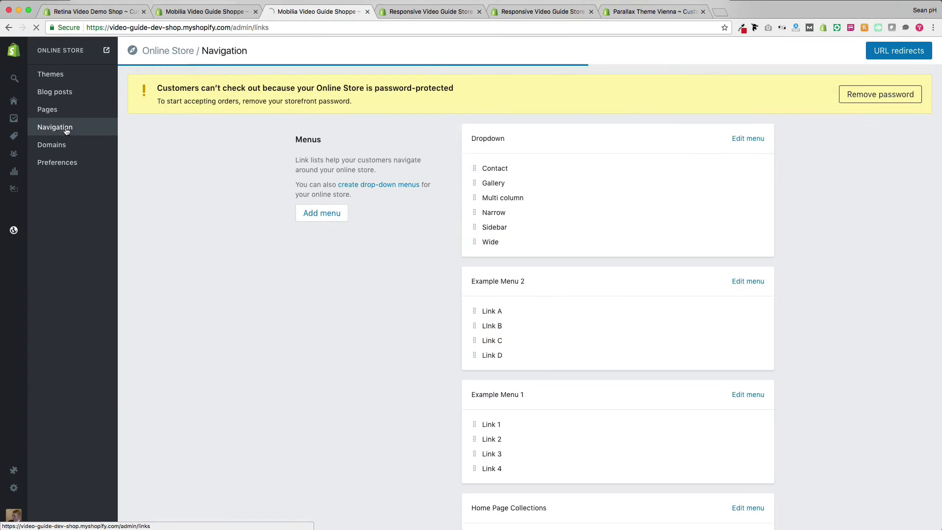
{"action": "scroll", "coordinate": [177, 203], "scroll_direction": "down", "scroll_amount": 10}
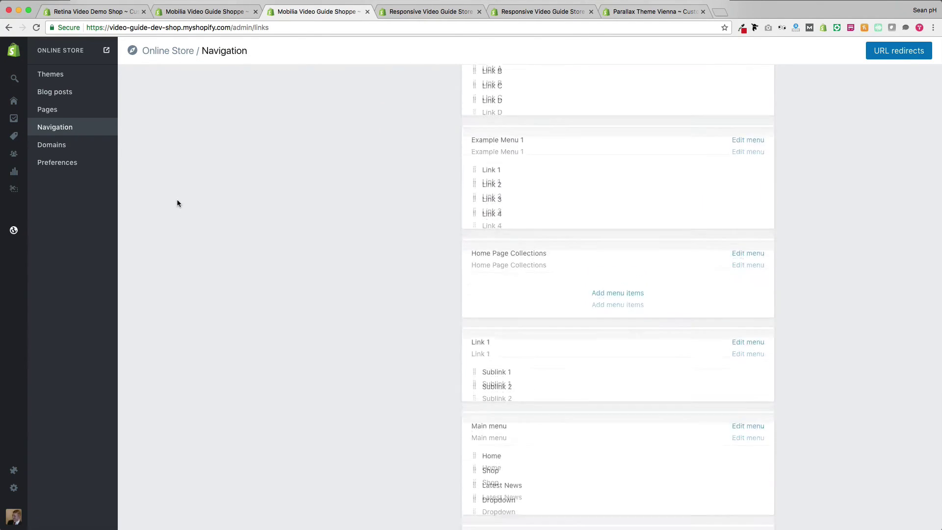
{"action": "scroll", "coordinate": [178, 202], "scroll_direction": "down", "scroll_amount": 2}
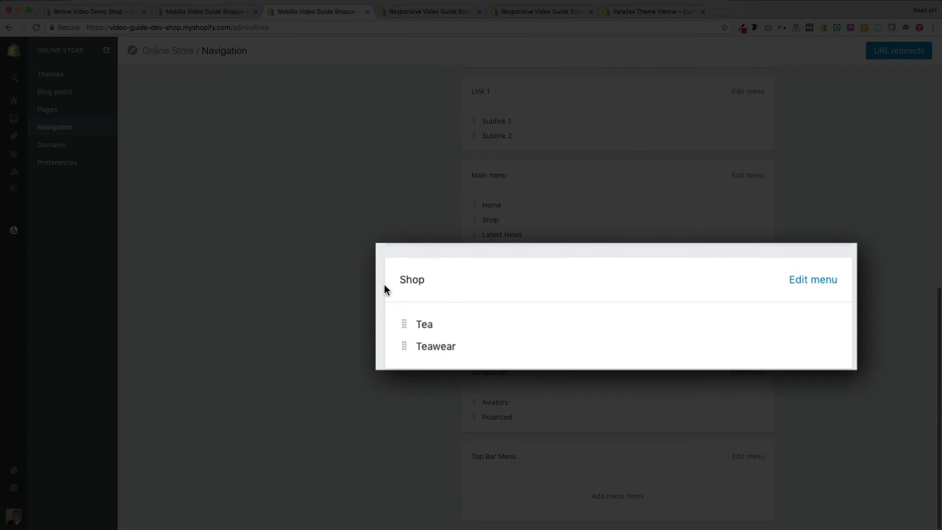
{"action": "left_click", "coordinate": [751, 289]}
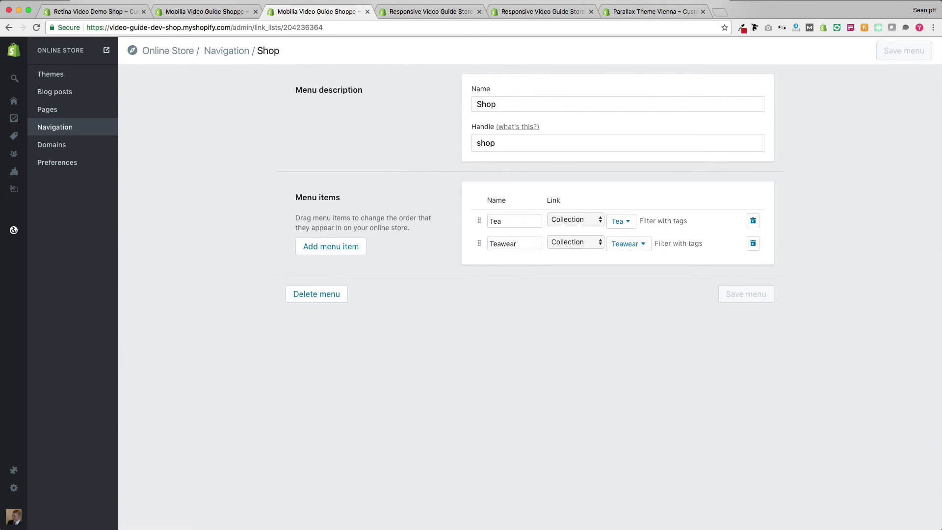
Return to the Mobilia theme editor, open the Sub-collections section settings, and check the Collections per row and Products per row options
{"action": "left_click", "coordinate": [201, 13]}
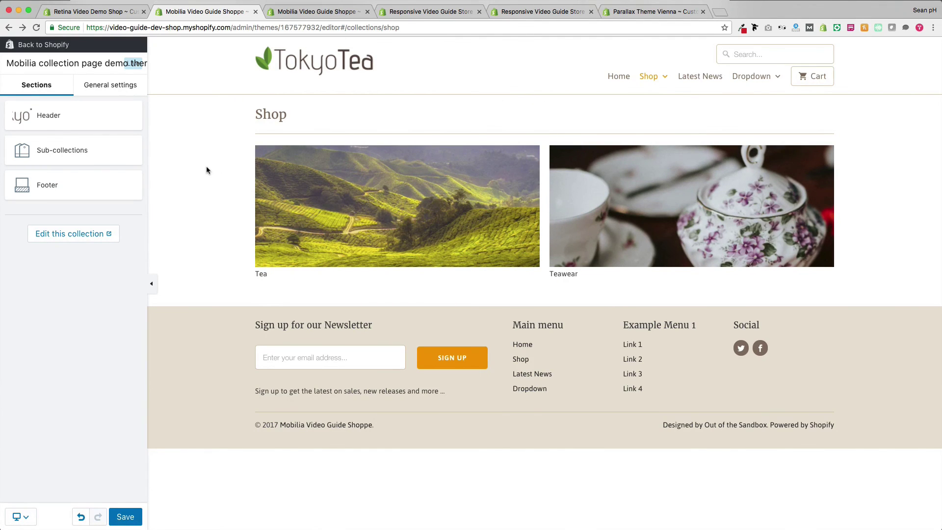
{"action": "left_click", "coordinate": [63, 161]}
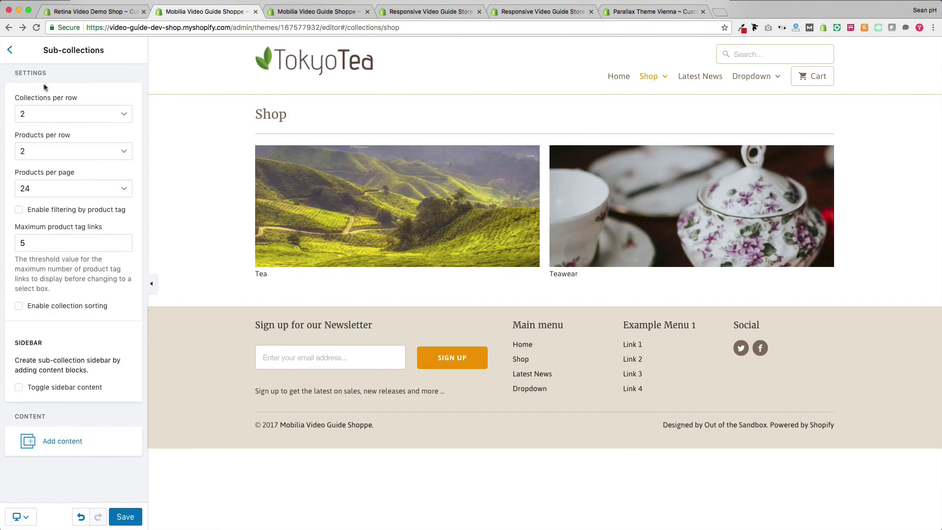
{"action": "left_click", "coordinate": [100, 117]}
{"action": "left_click", "coordinate": [126, 92]}
{"action": "left_click", "coordinate": [104, 155]}
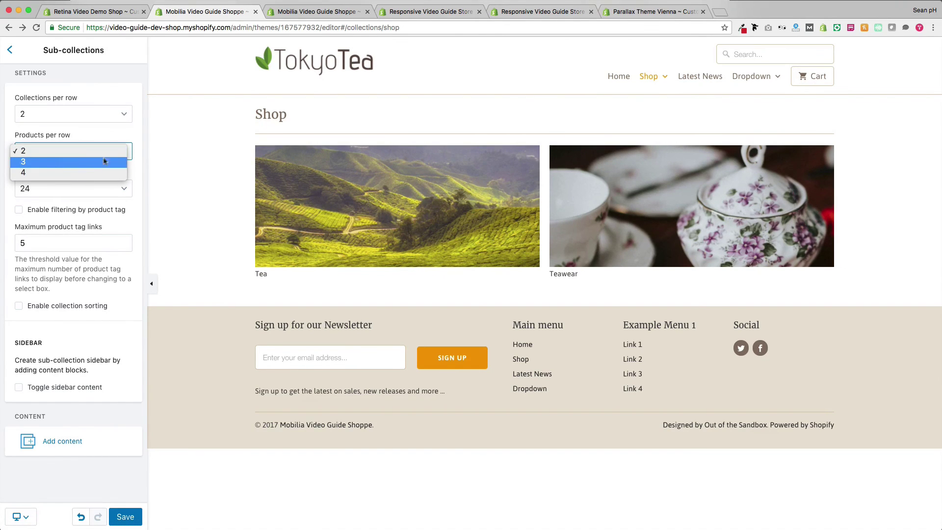
{"action": "left_click", "coordinate": [137, 138]}
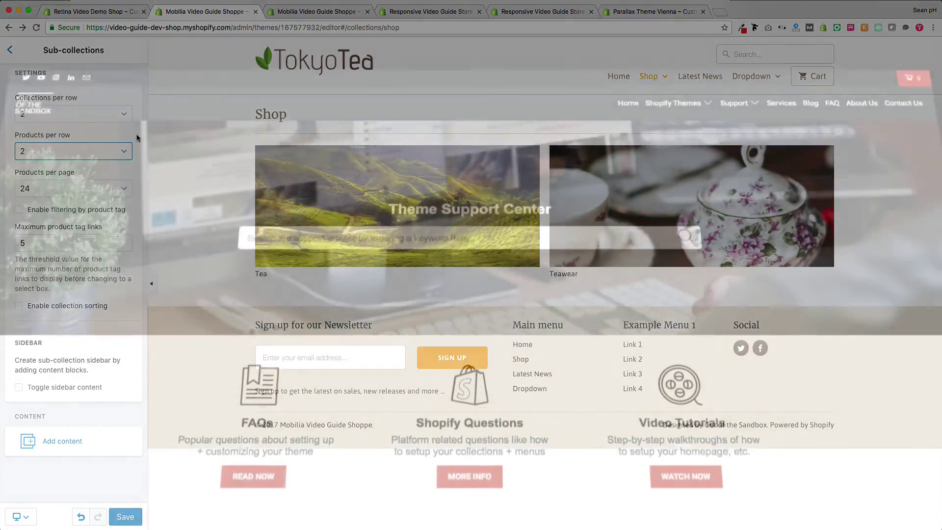
{"action": "scroll", "coordinate": [471, 265], "scroll_direction": "down", "scroll_amount": 5}
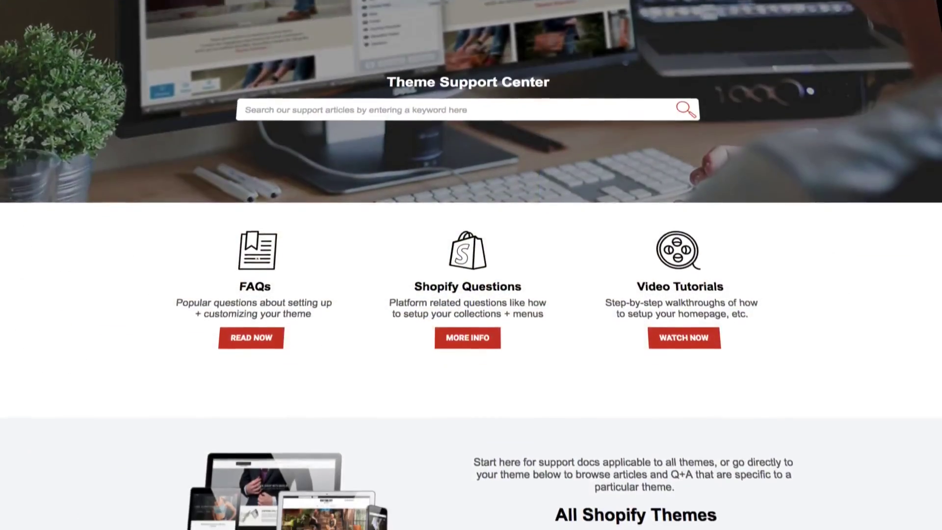
{"action": "scroll", "coordinate": [471, 265], "scroll_direction": "down", "scroll_amount": 3}
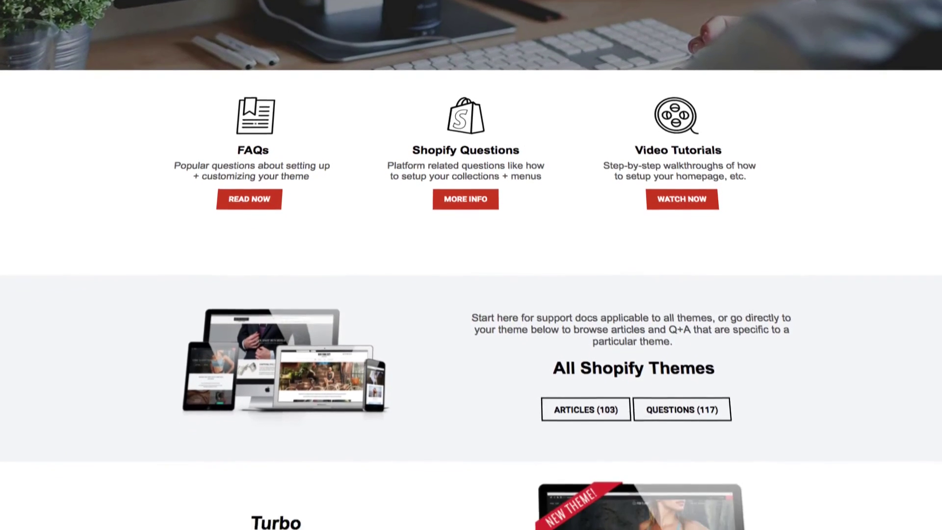
{"action": "scroll", "coordinate": [471, 265], "scroll_direction": "down", "scroll_amount": 3}
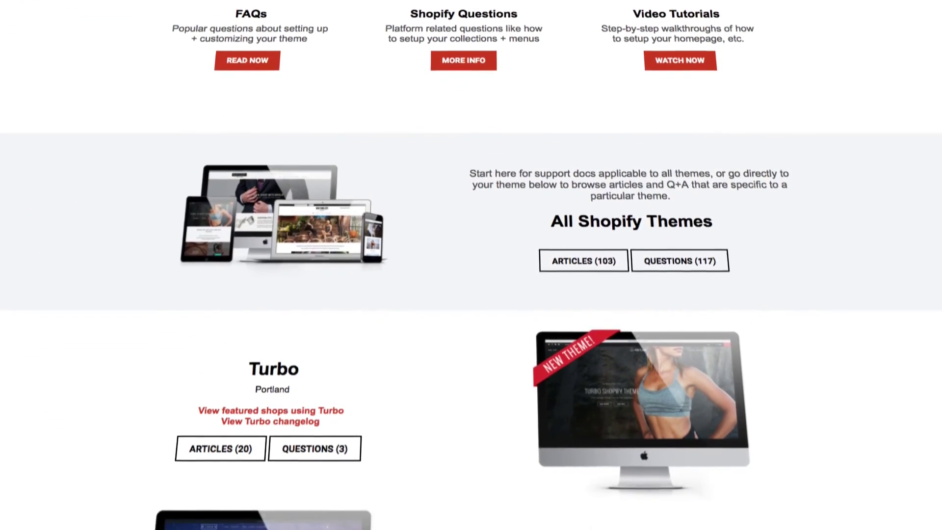
{"action": "scroll", "coordinate": [471, 265], "scroll_direction": "down", "scroll_amount": 3}
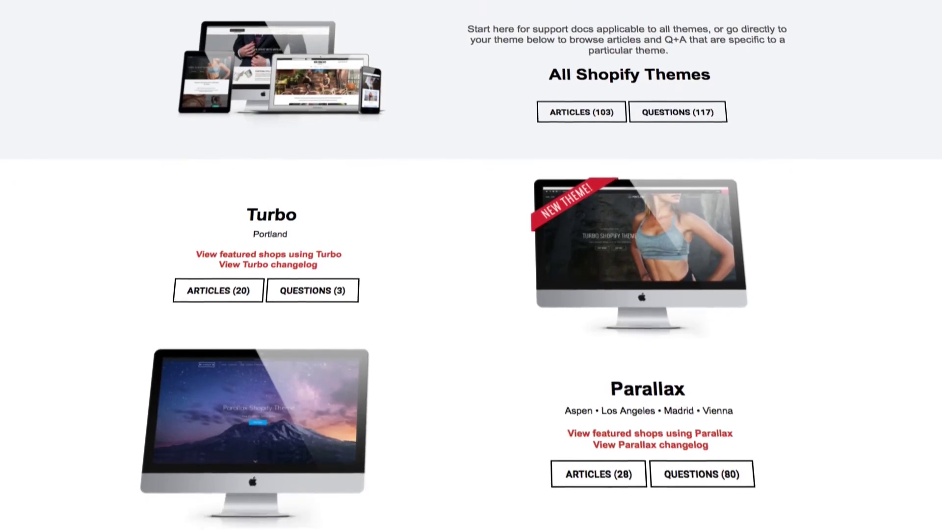
{"action": "scroll", "coordinate": [472, 265], "scroll_direction": "down", "scroll_amount": 3}
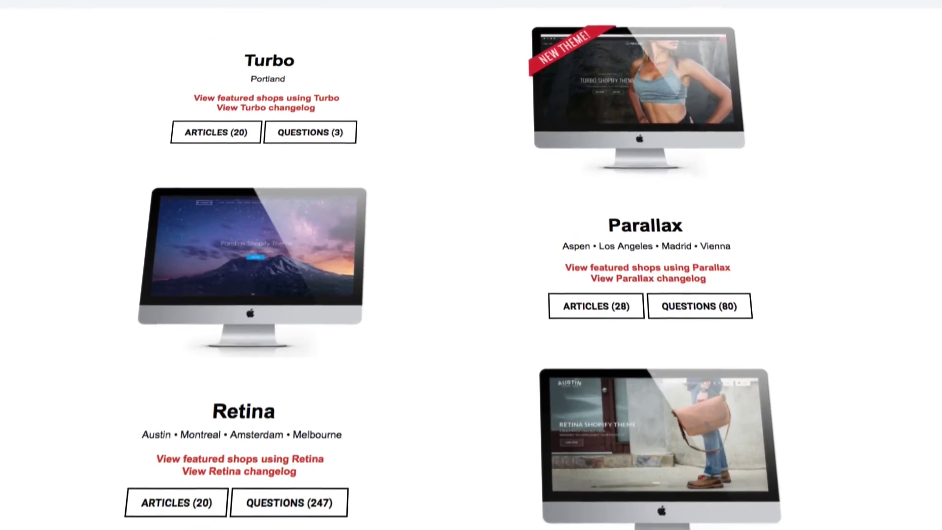
{"action": "scroll", "coordinate": [471, 265], "scroll_direction": "down", "scroll_amount": 2}
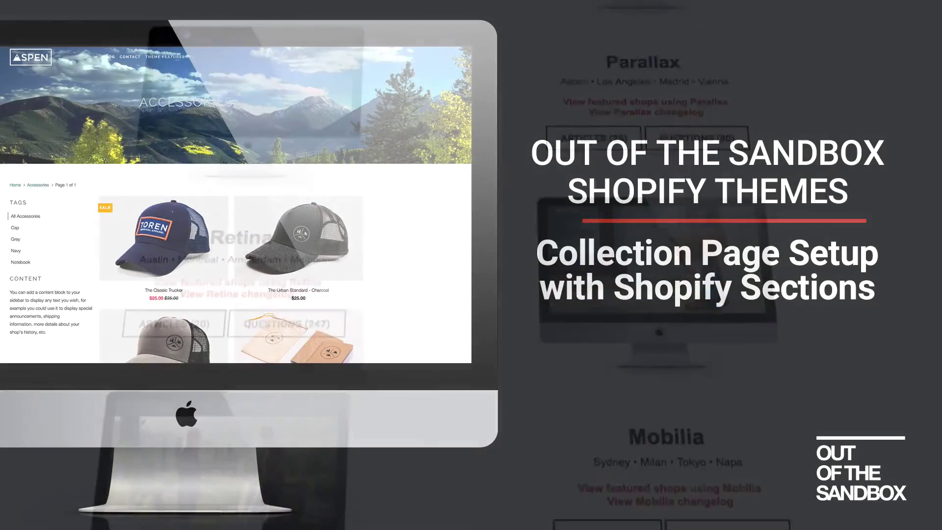